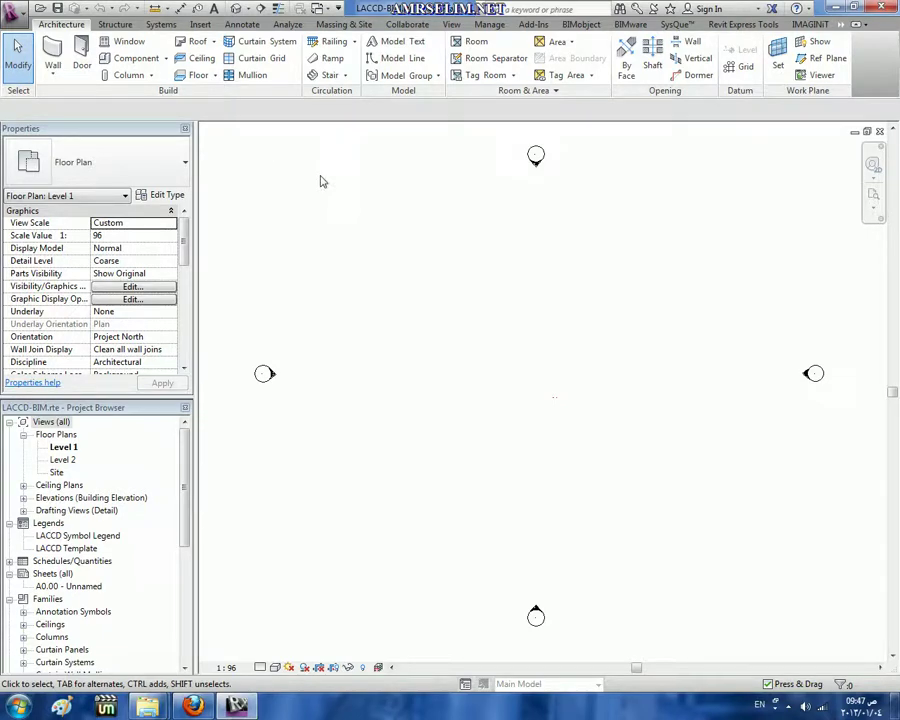
Place a Chair-Corbu component near the top centre of the Level 1 plan.
click(167, 60)
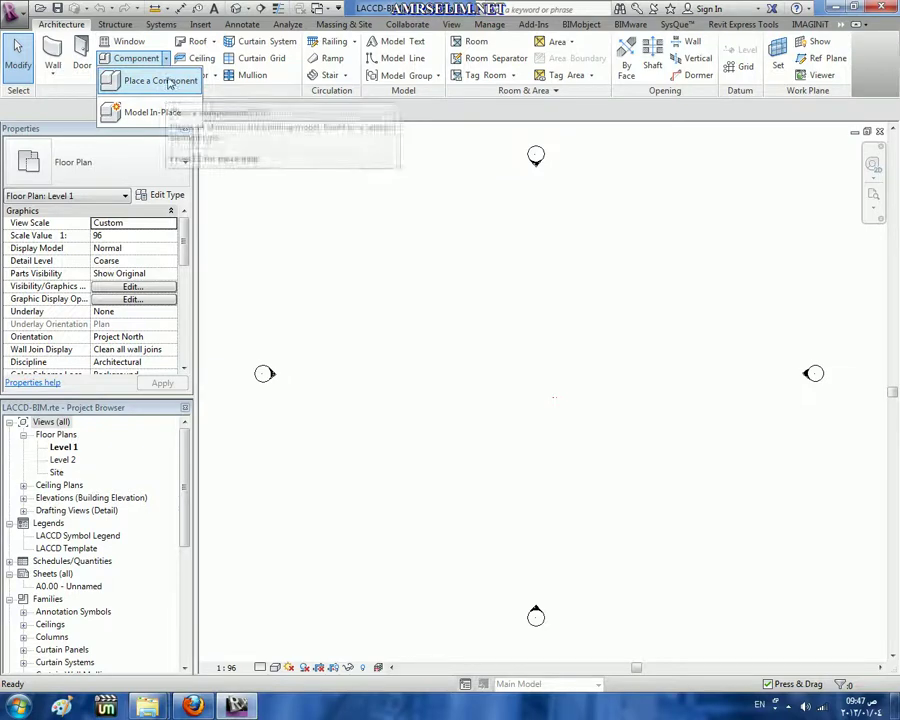
click(169, 81)
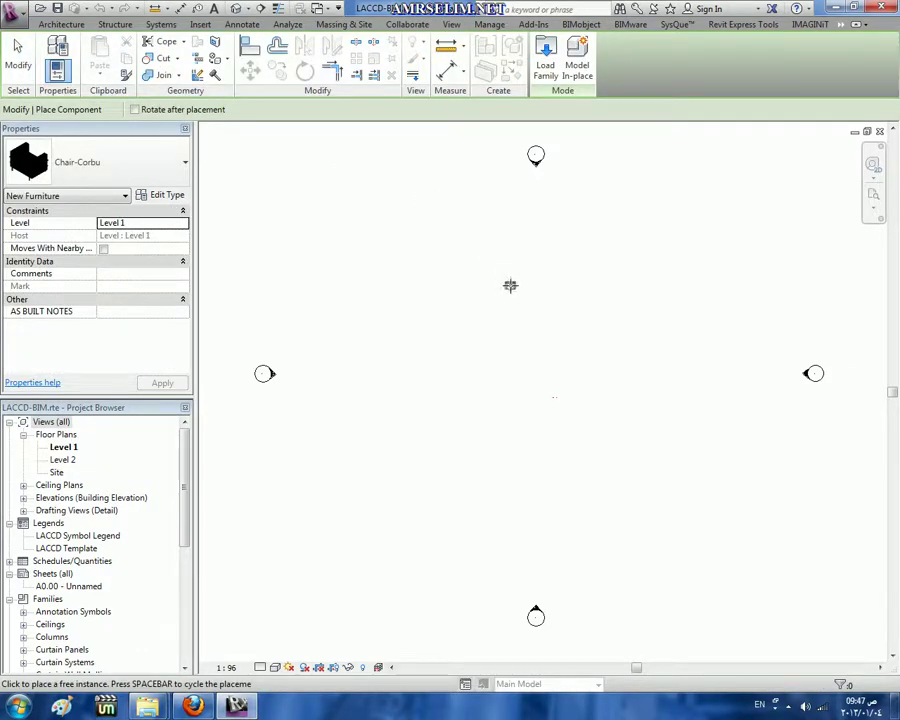
click(152, 170)
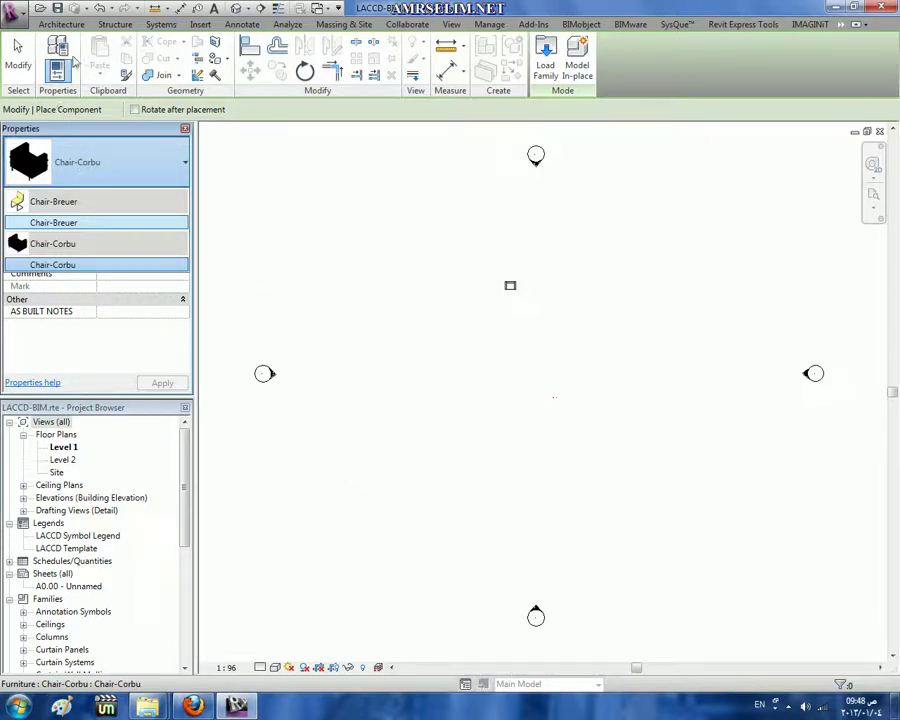
click(56, 26)
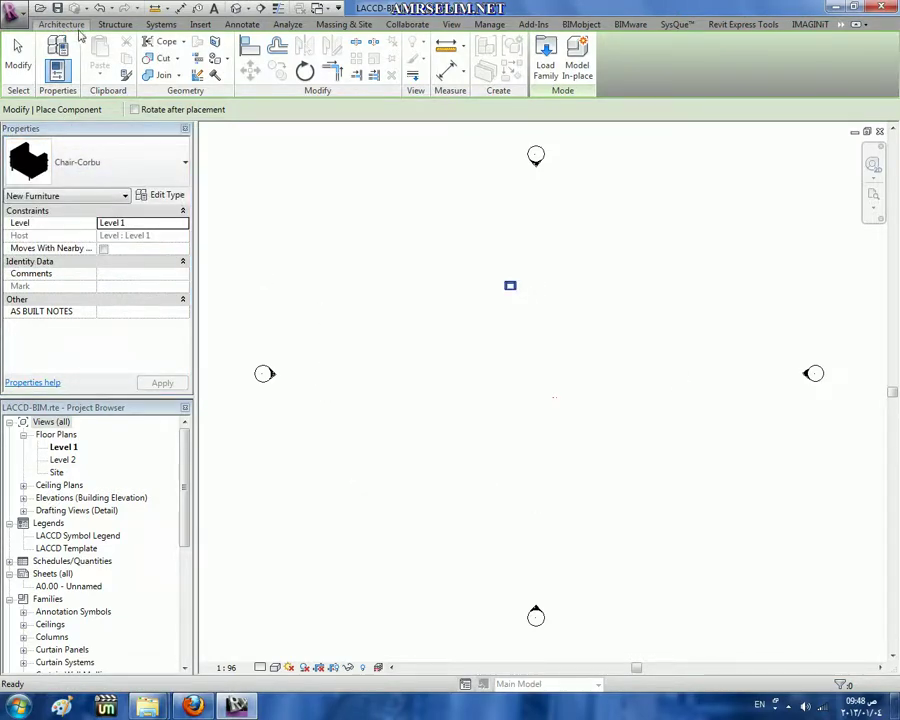
key(Escape)
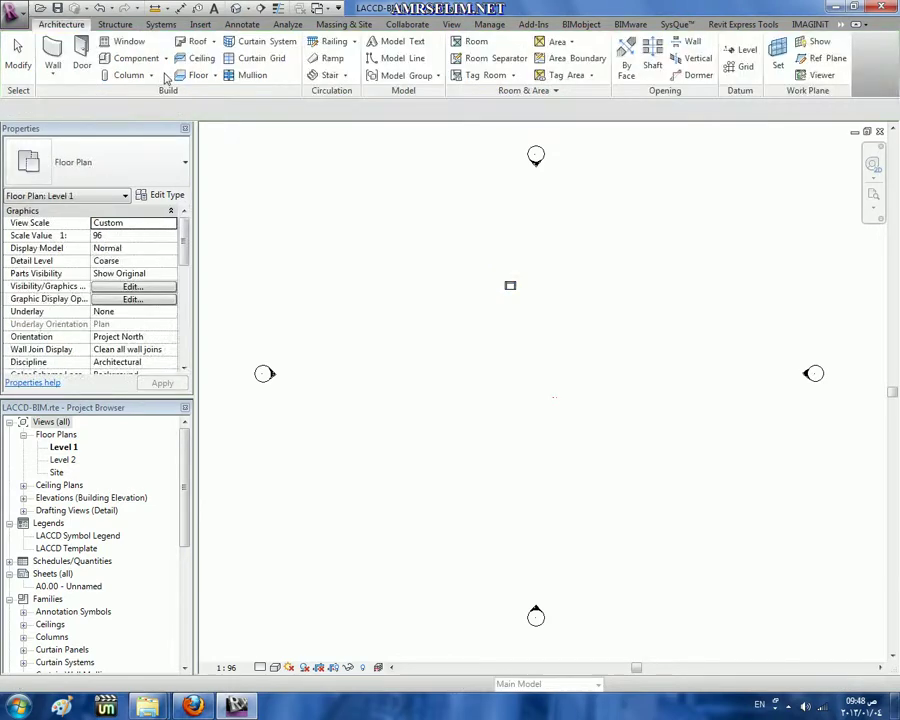
Start a new Model In-Place component from the Component dropdown.
click(124, 58)
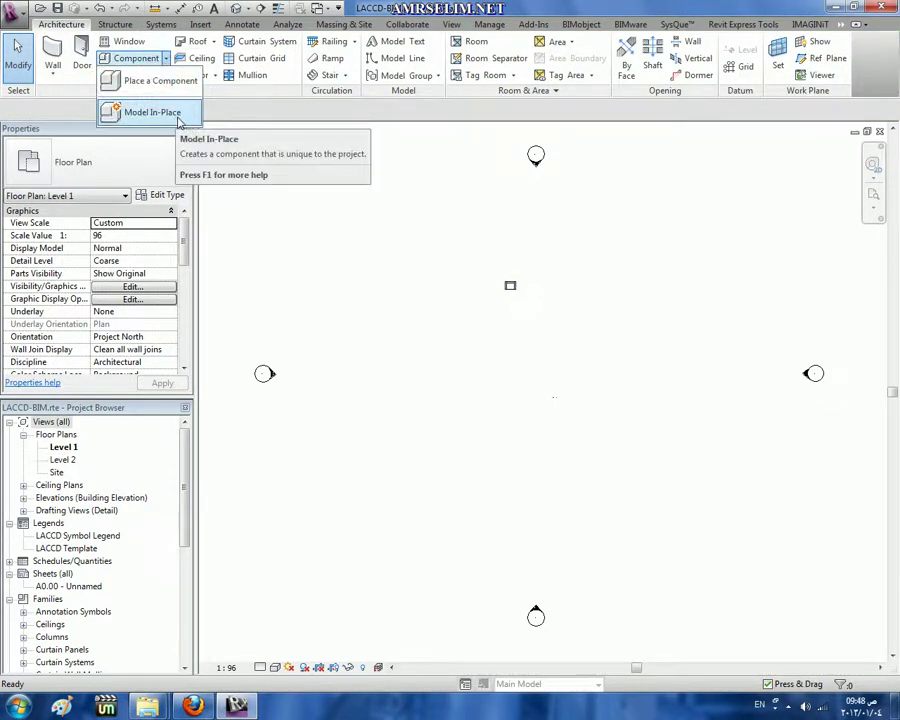
mouse_move(152, 112)
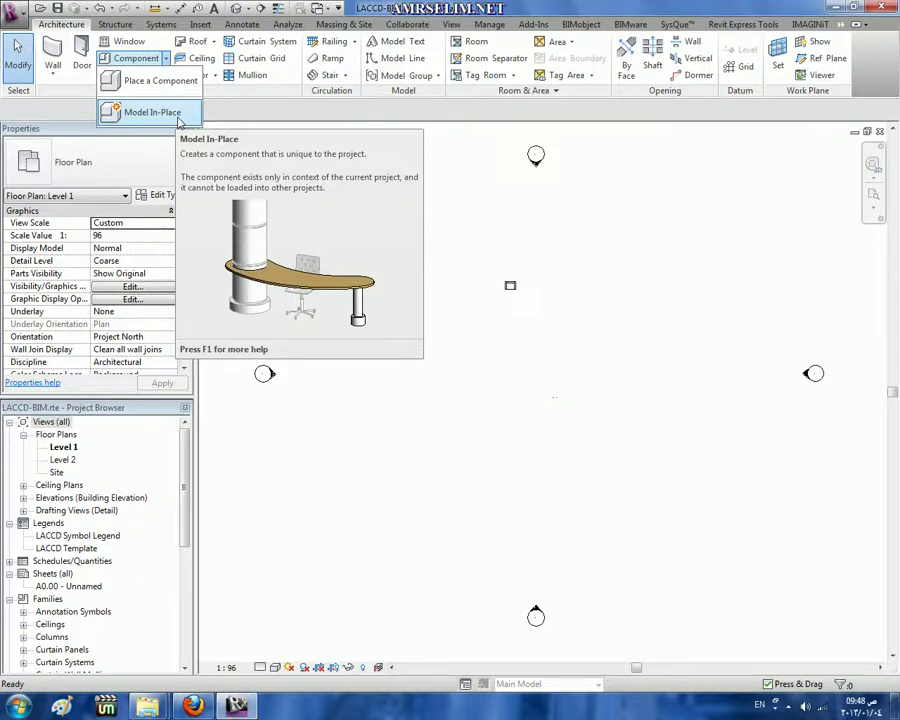
click(180, 121)
Try the category filter showing Architecture only, then Structure only.
click(447, 215)
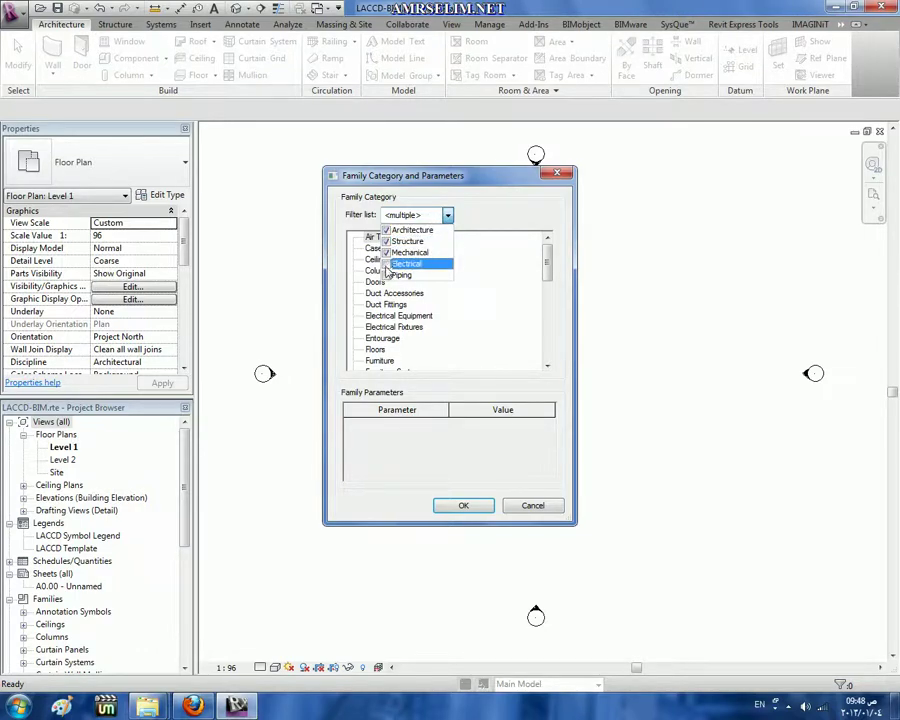
click(386, 241)
click(386, 252)
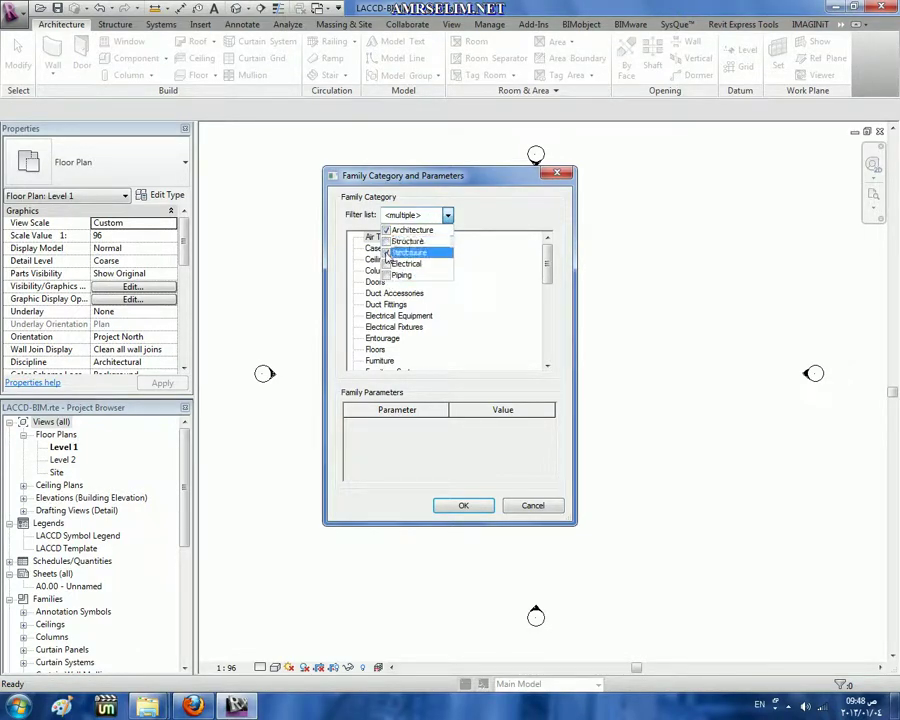
click(478, 265)
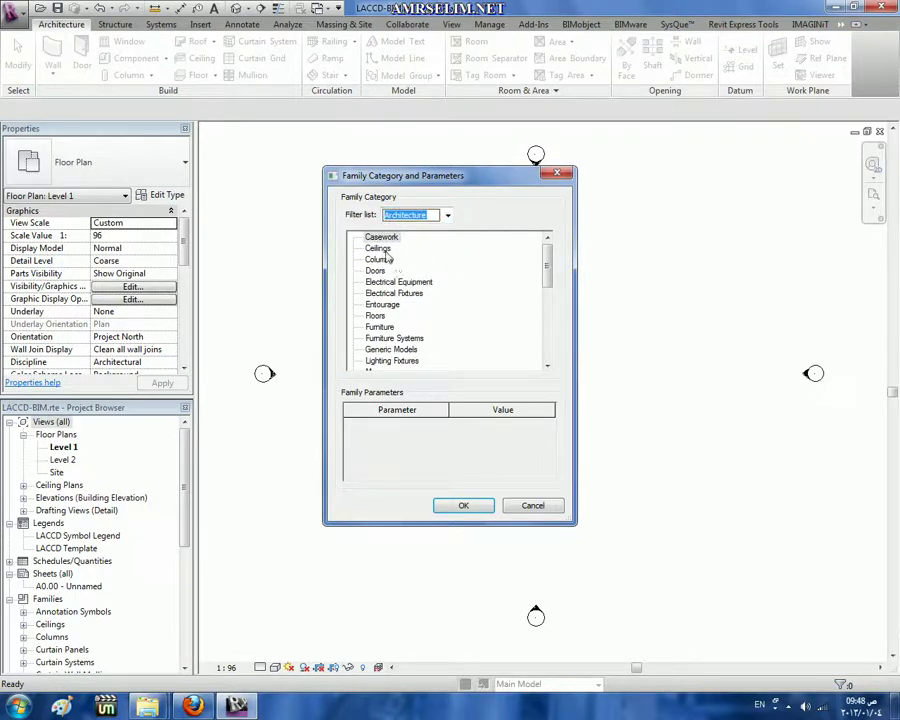
click(423, 216)
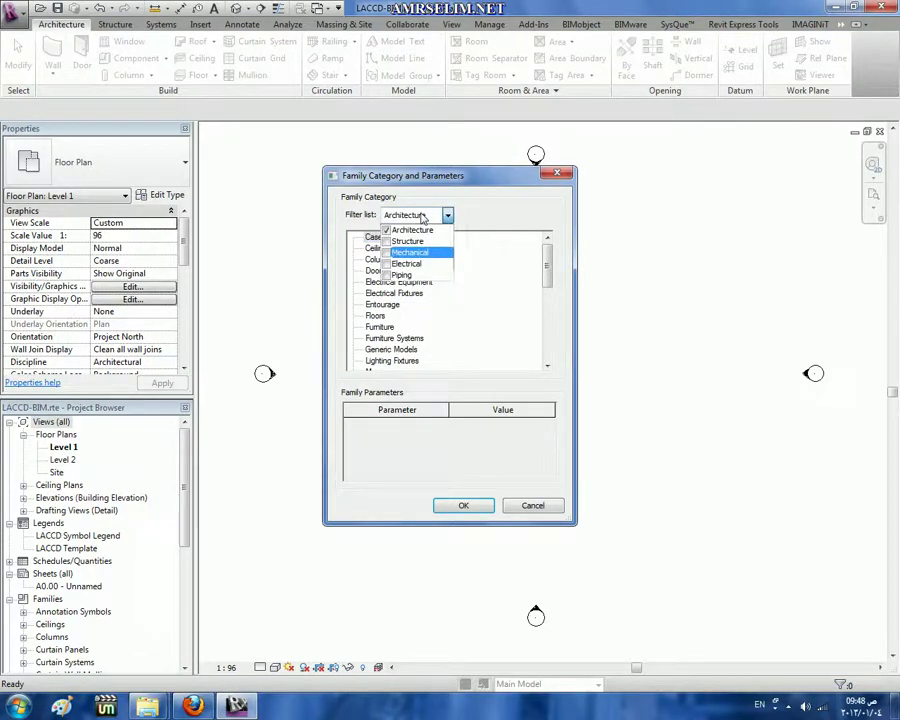
click(386, 230)
click(386, 241)
click(486, 279)
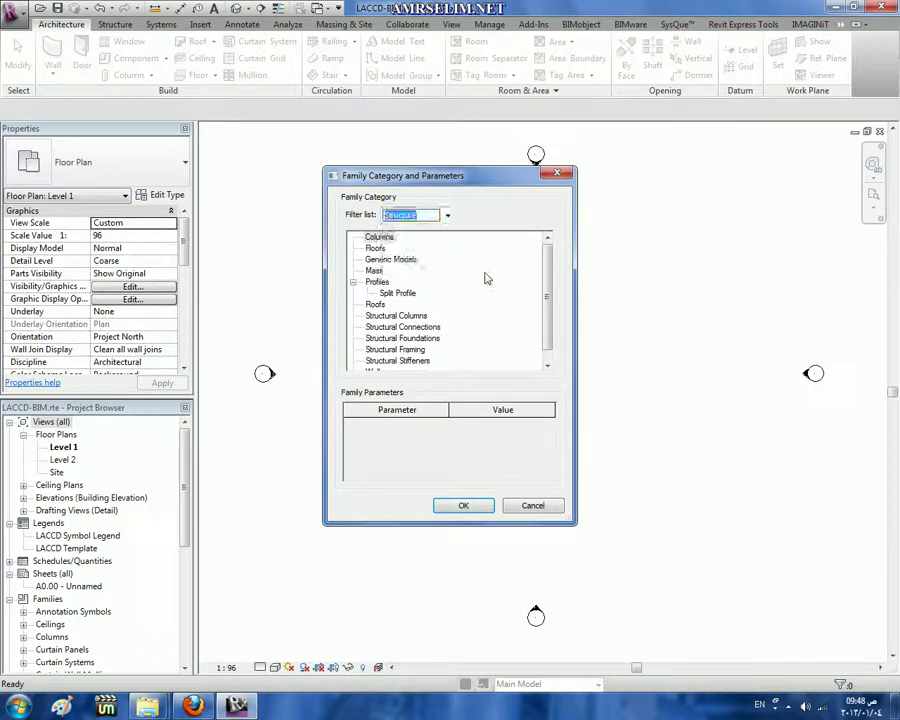
Filter the list back to Architecture and choose Columns as the family category.
click(408, 215)
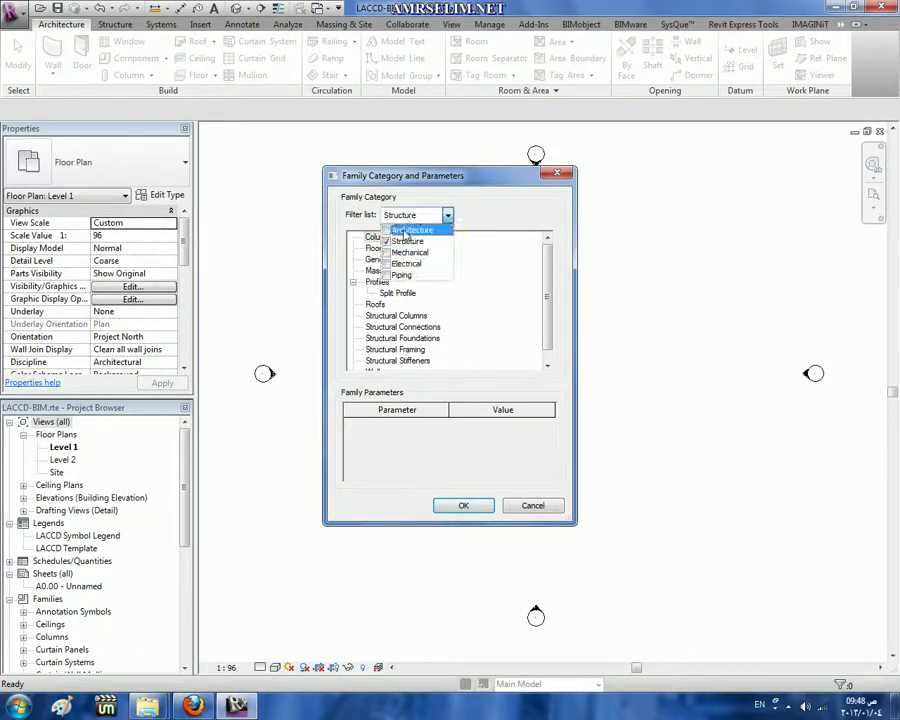
click(386, 230)
click(386, 241)
click(476, 272)
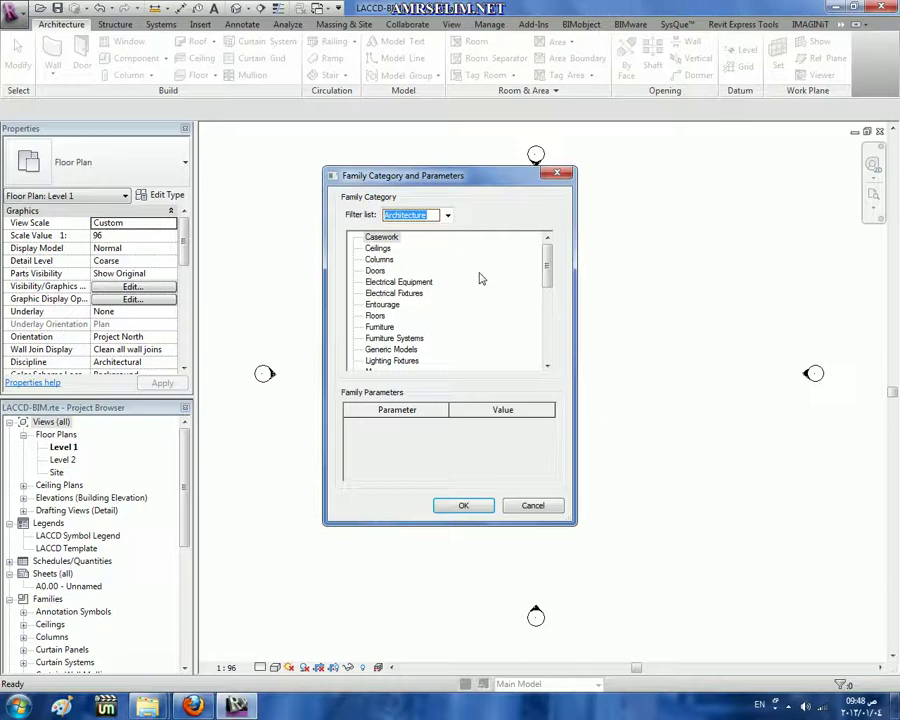
click(379, 259)
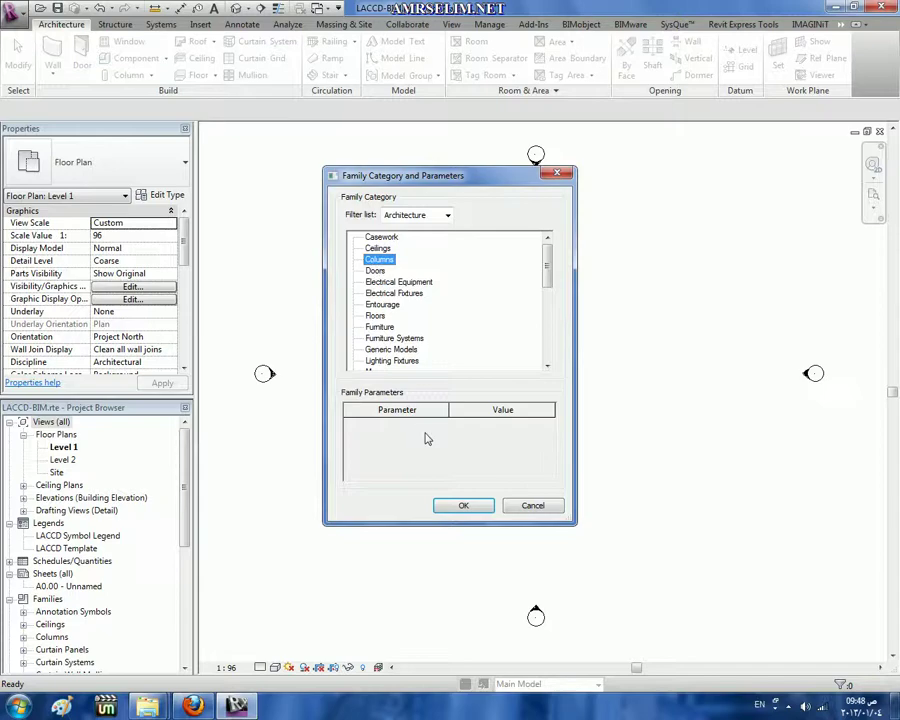
click(464, 504)
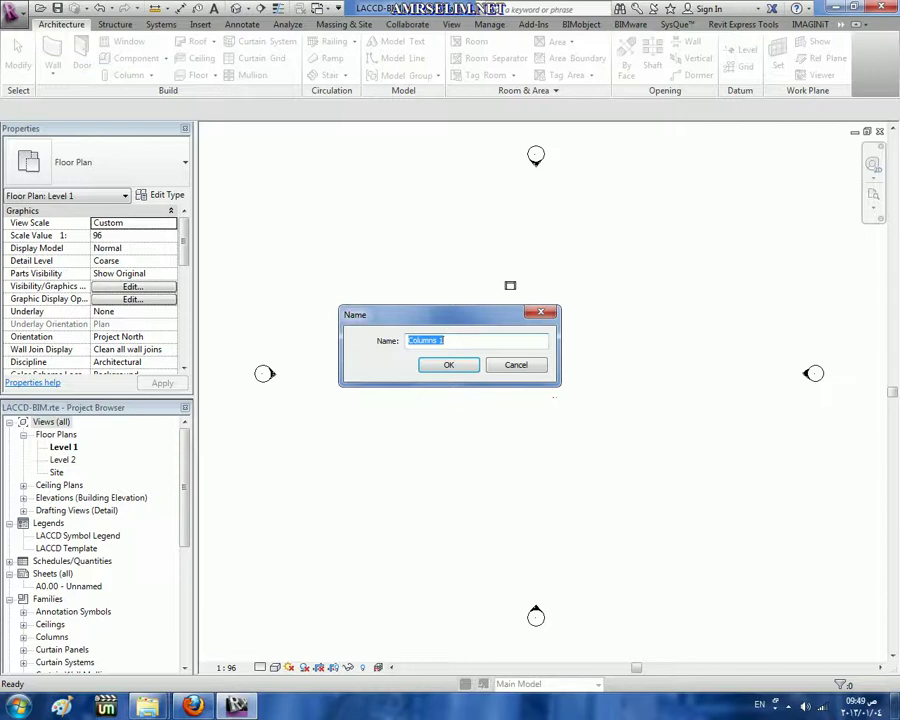
Name the in-place family 'masalah' and confirm.
text(masalah)
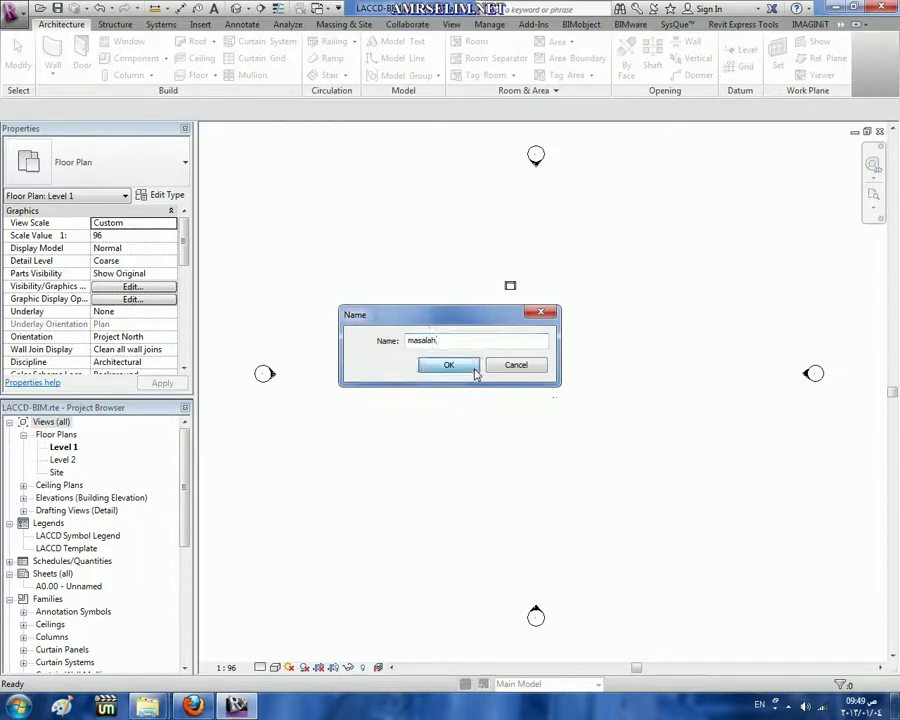
click(474, 367)
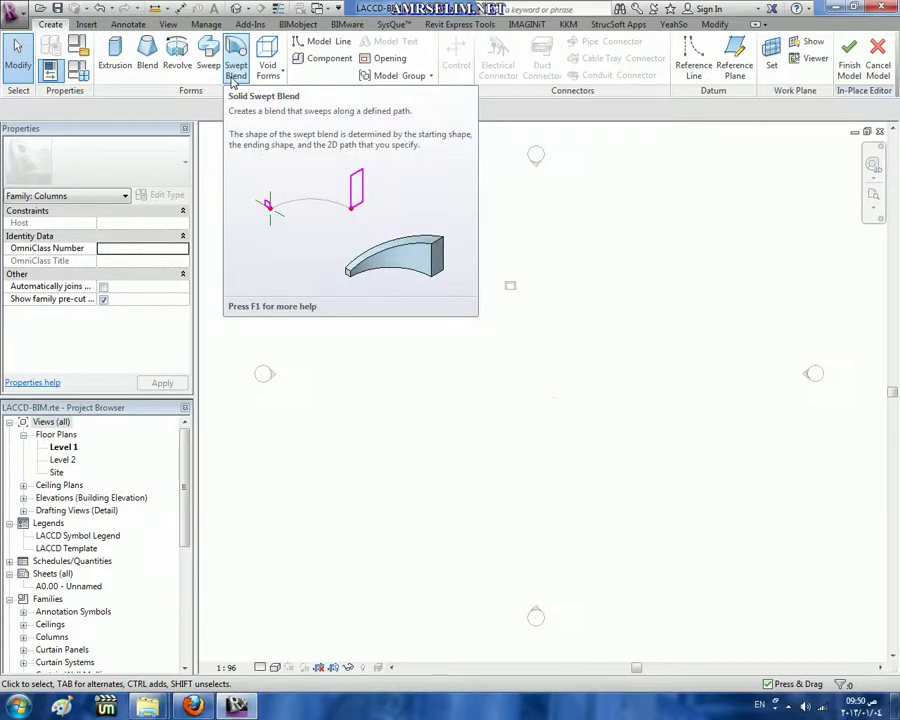
Start an extrusion and sketch three profile lines: top horizontal, slanted, and down to the base.
click(117, 80)
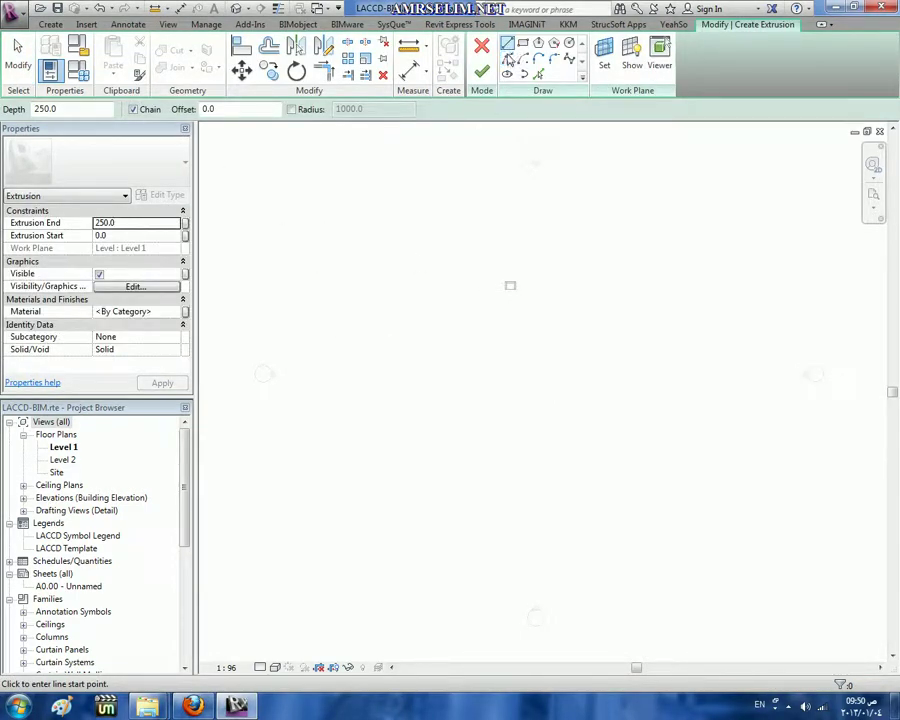
click(356, 249)
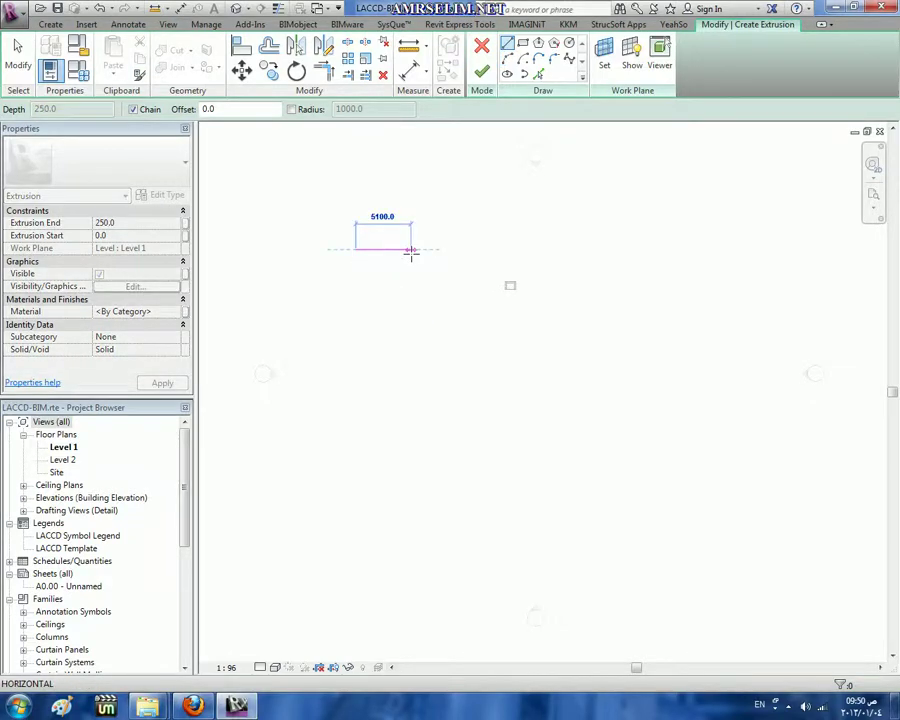
click(414, 249)
click(428, 297)
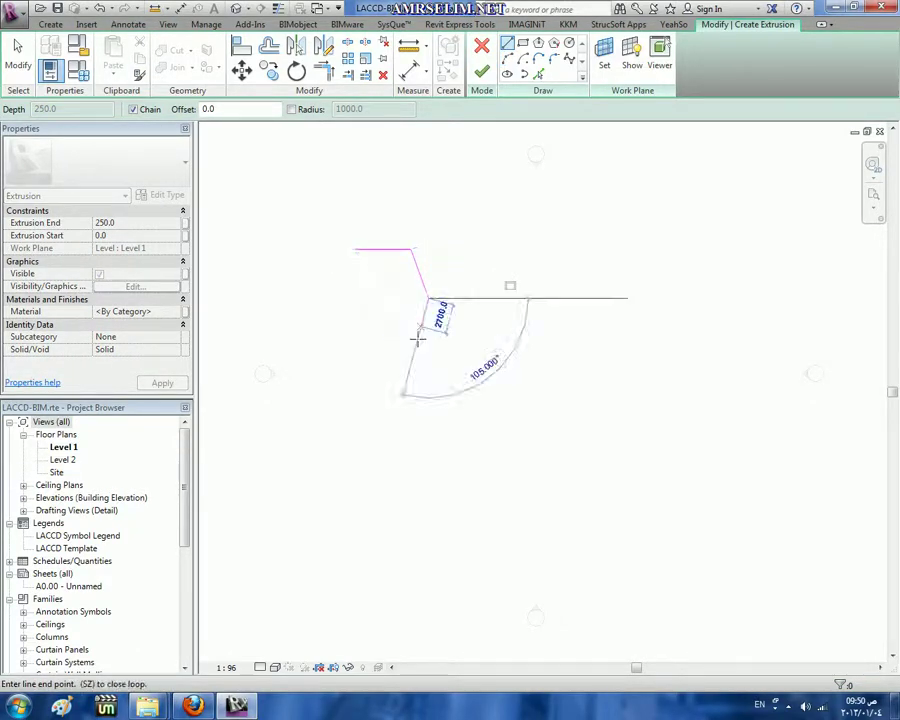
click(418, 338)
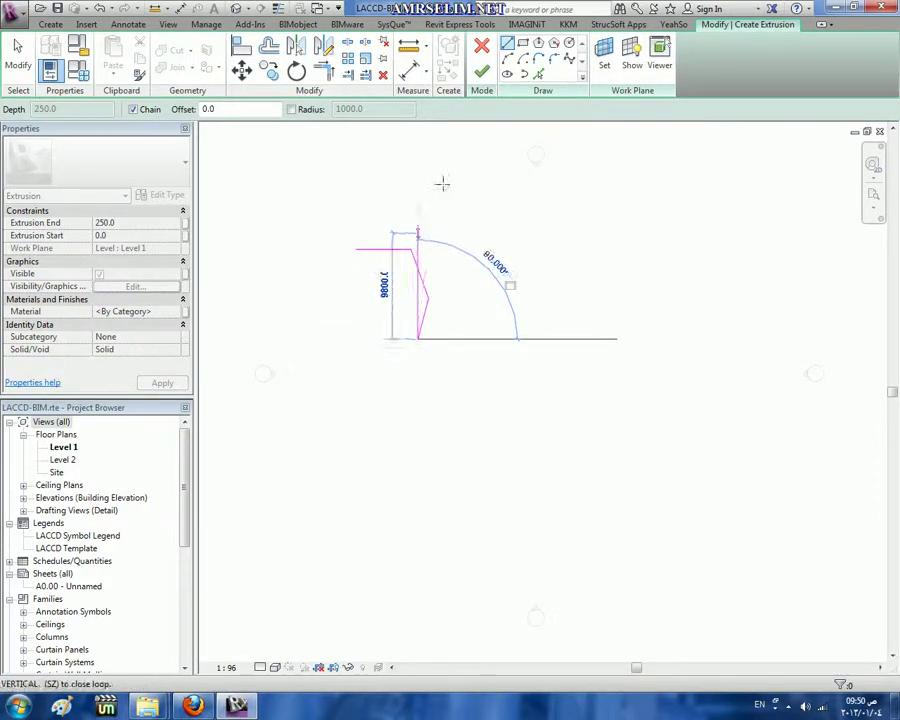
Close the profile with bottom and left-side arcs and finish the 250-deep extrusion.
click(507, 58)
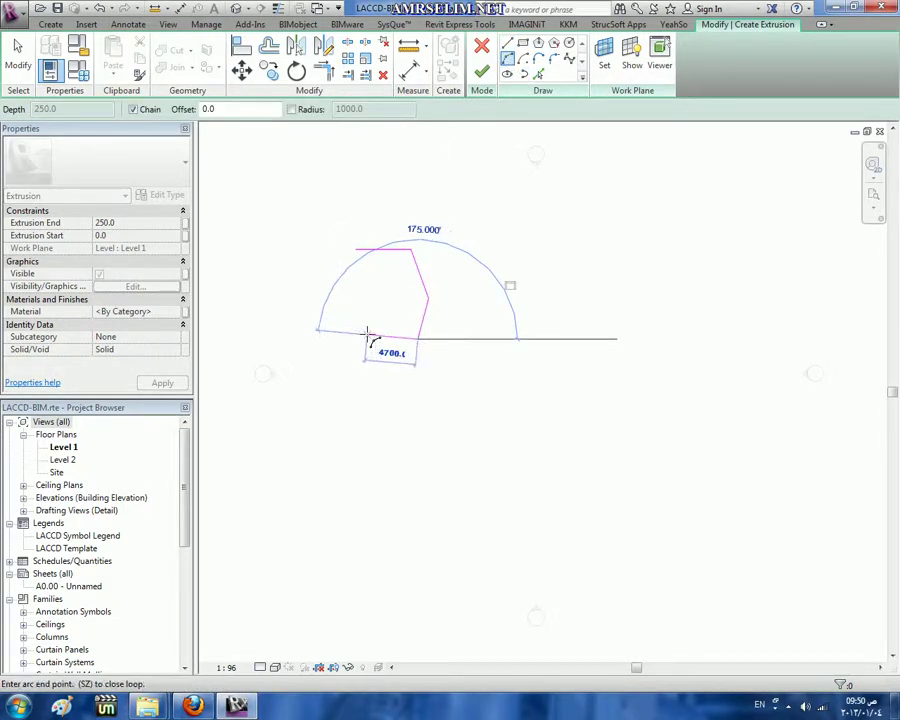
click(366, 324)
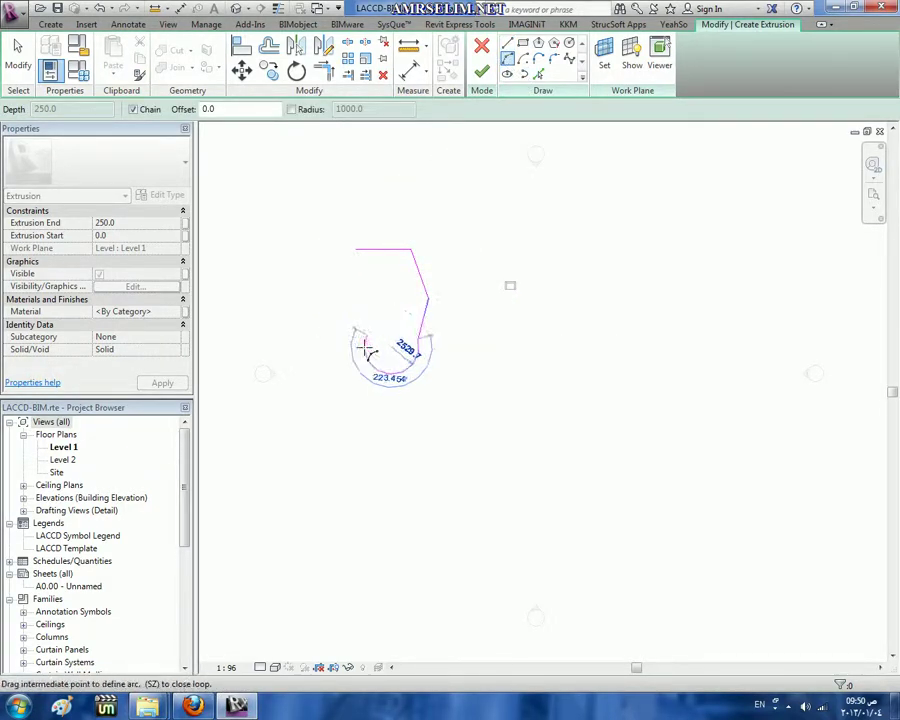
click(356, 344)
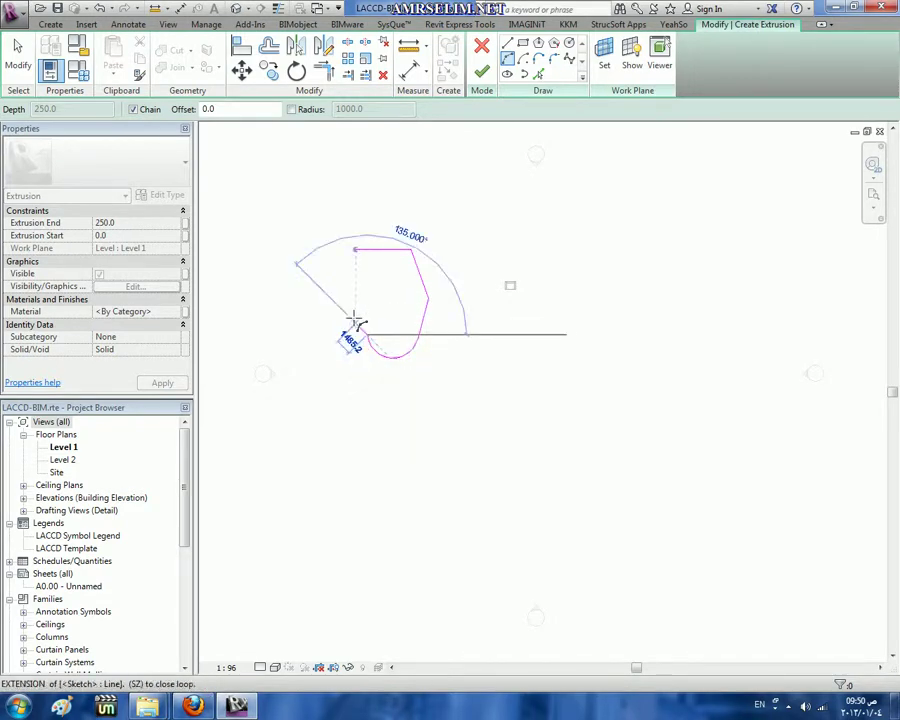
click(345, 303)
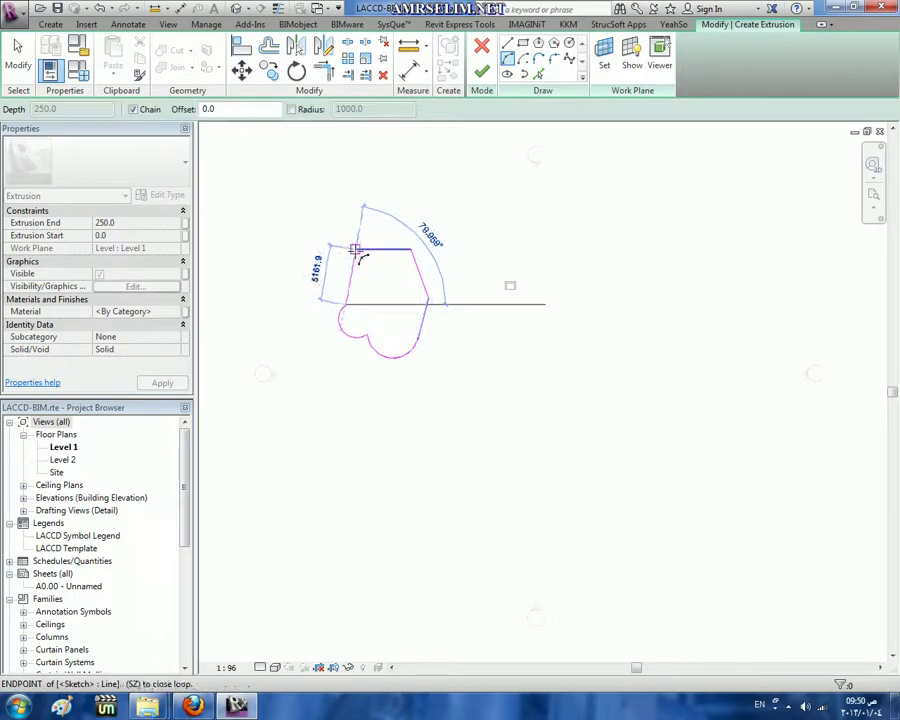
click(352, 252)
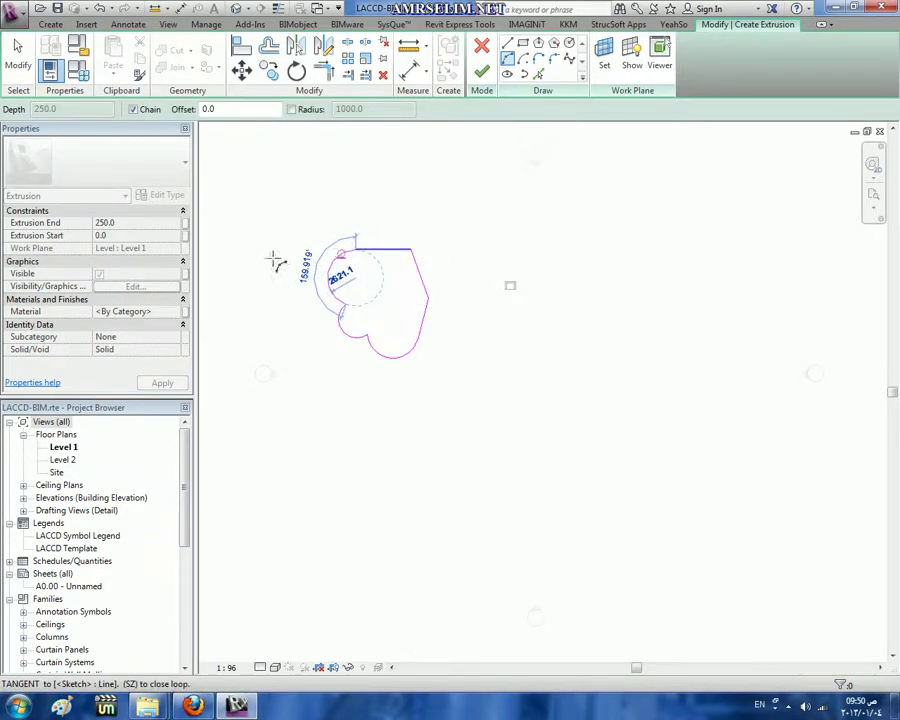
key(Escape)
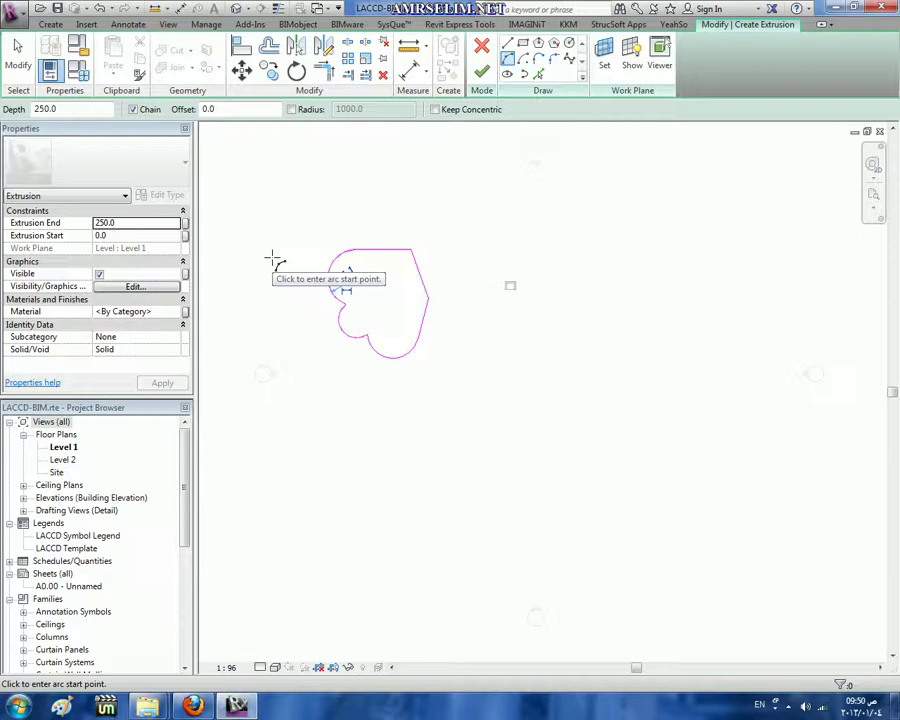
click(483, 74)
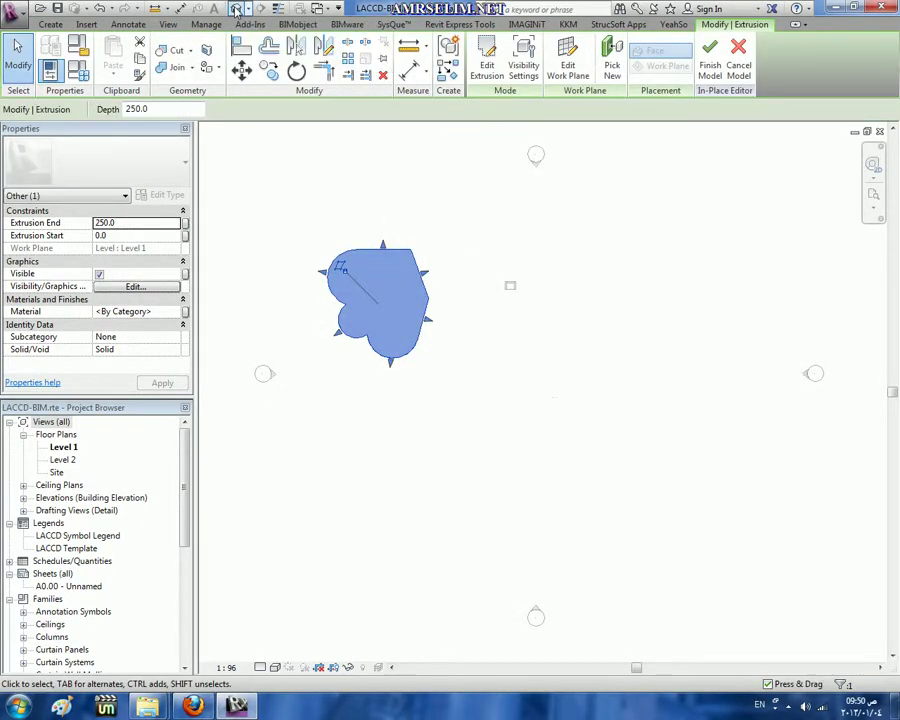
In the 3D view, drag the extrusion's top handle upward to make it taller.
click(236, 8)
click(481, 193)
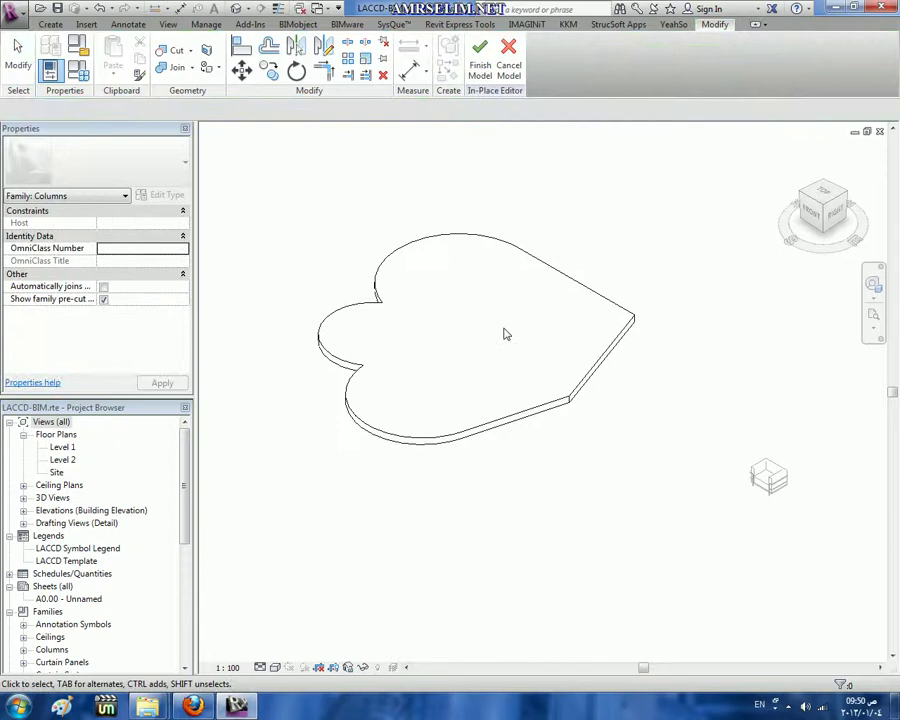
click(522, 416)
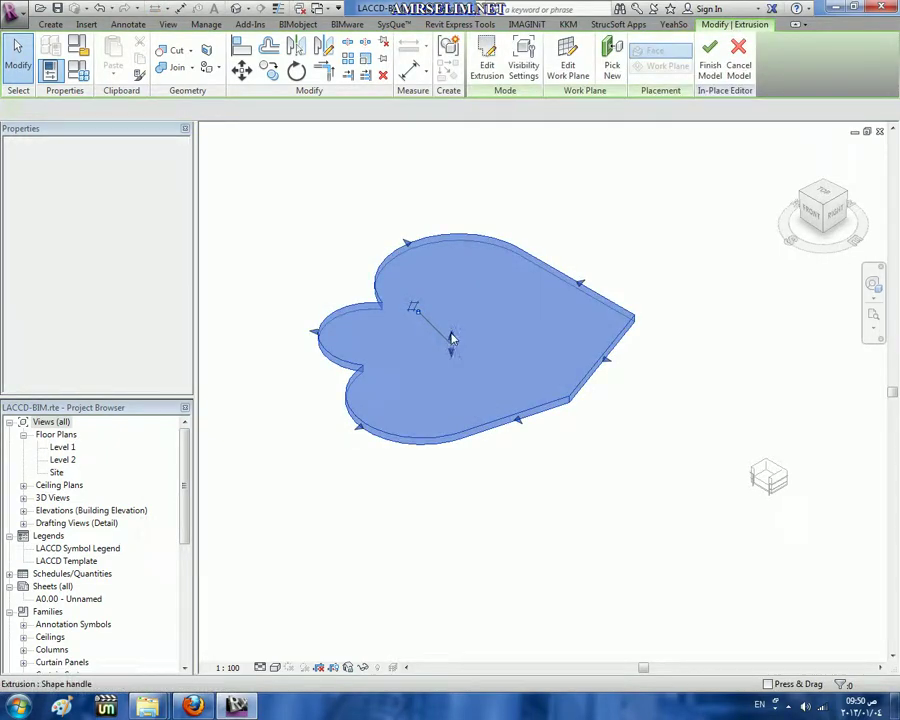
mouse_move(451, 338)
mouse_down()
mouse_move(477, 441)
mouse_move(474, 498)
mouse_move(442, 250)
mouse_move(454, 195)
mouse_up()
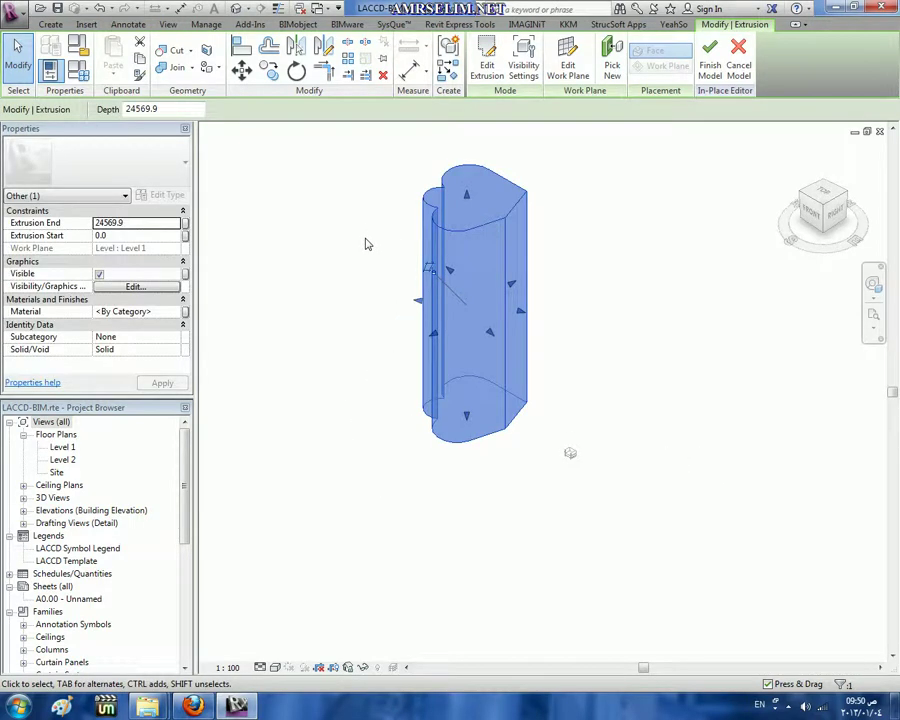
Set the extrusion's Extrusion End to 50000.0 in Properties.
click(146, 223)
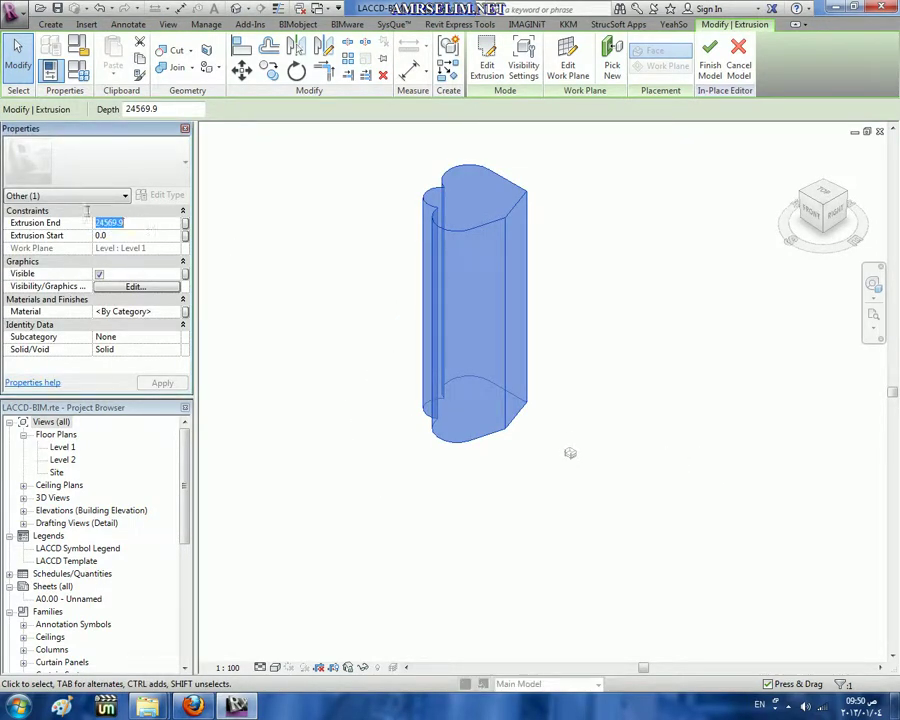
text(3000)
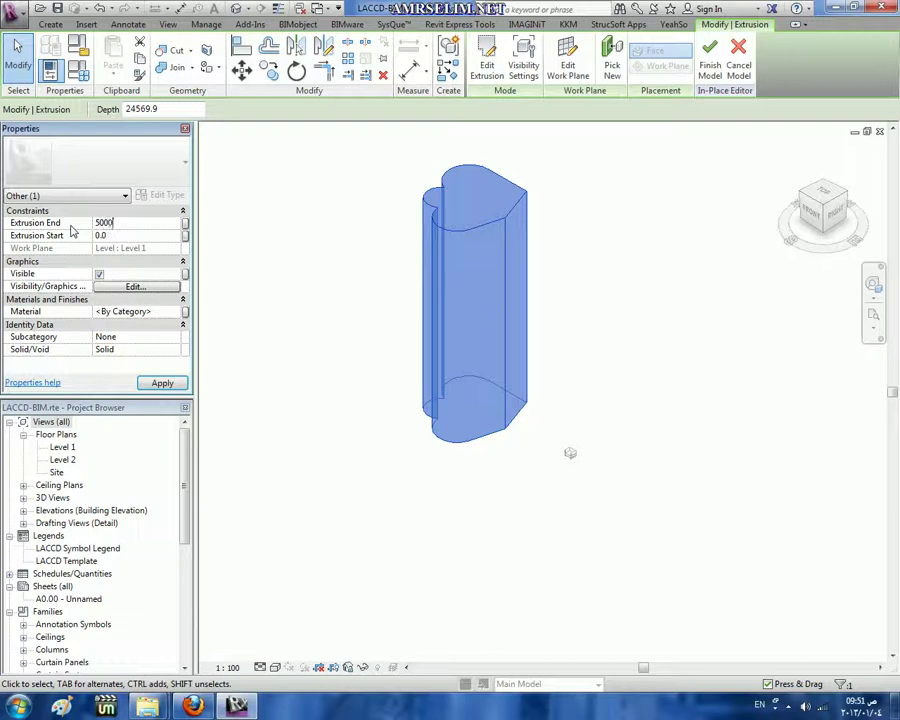
key(Return)
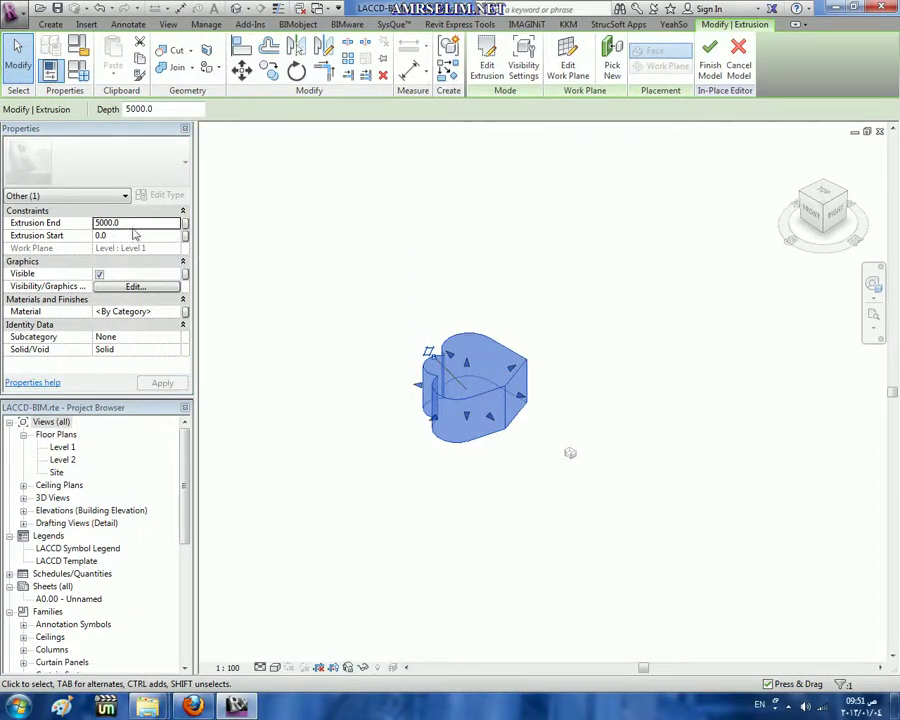
click(110, 222)
text(0)
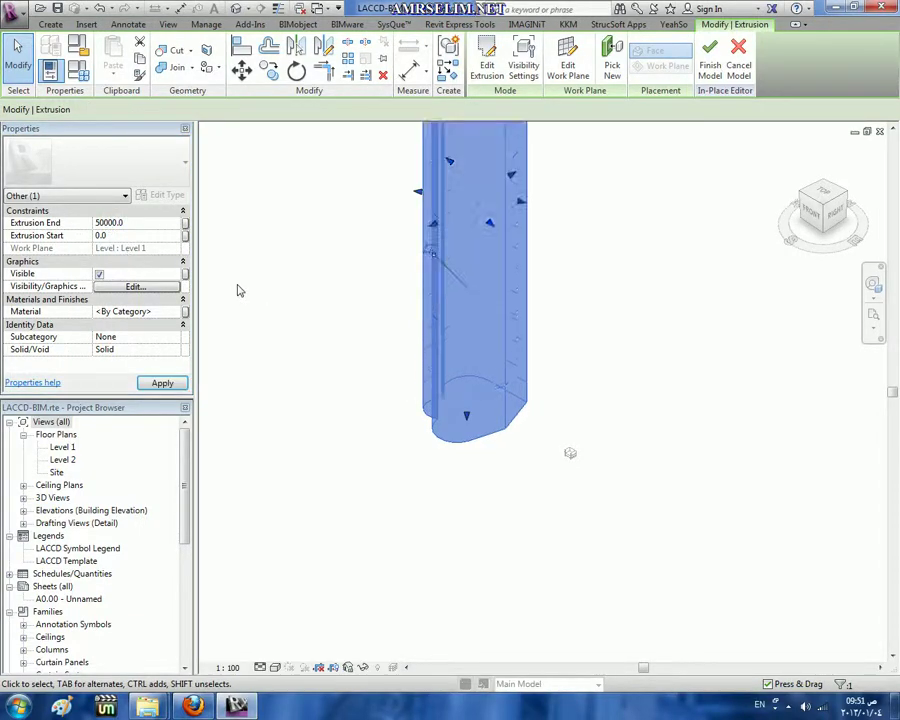
click(358, 466)
scroll(358, 466, down, 3)
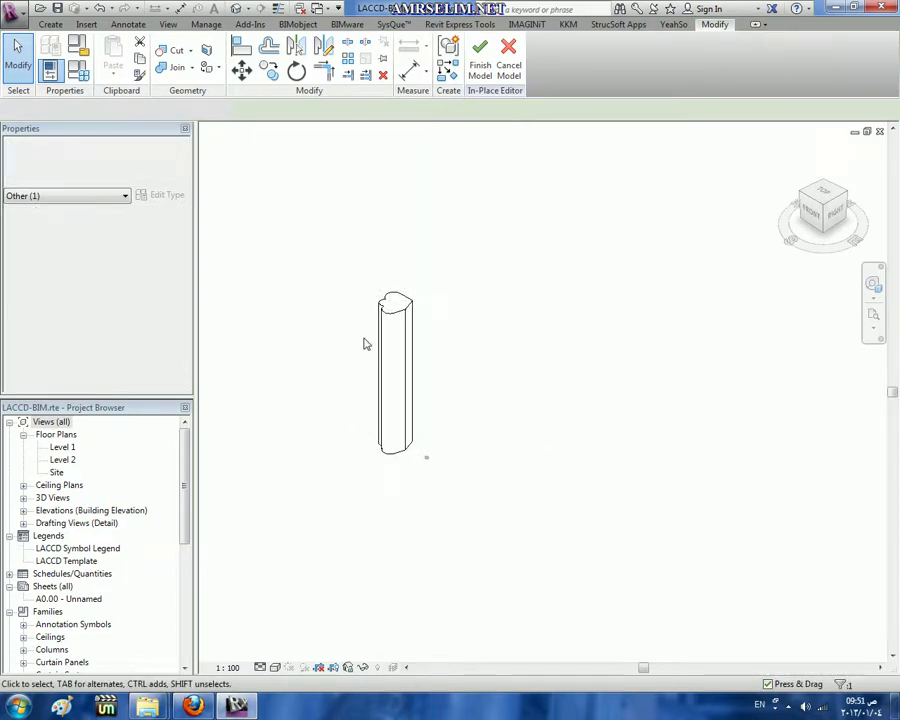
Orbit the view to look down on the tall column.
scroll(365, 344, up, 2)
click(394, 327)
key(Escape)
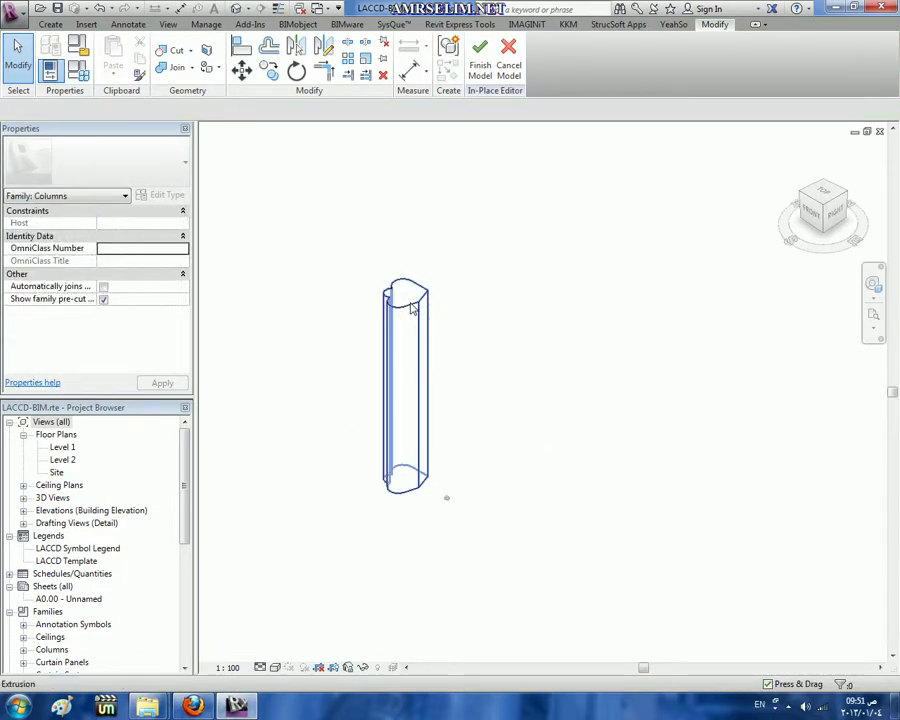
click(414, 308)
shift+middle_drag(458, 368, 456, 490)
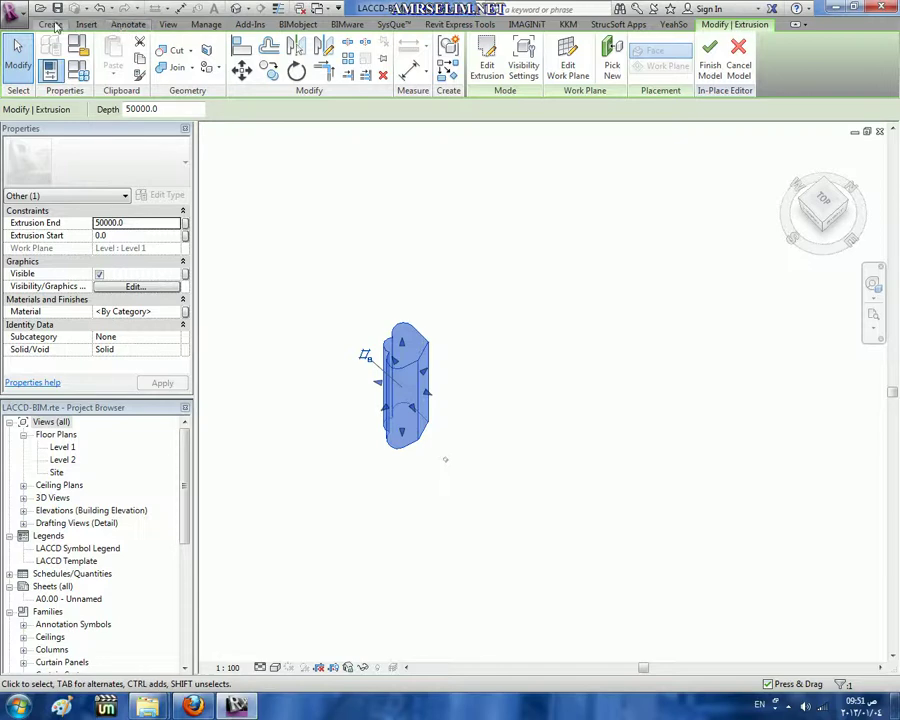
Cancel a stray new extrusion sketch and finish the in-place column model.
click(52, 24)
click(118, 55)
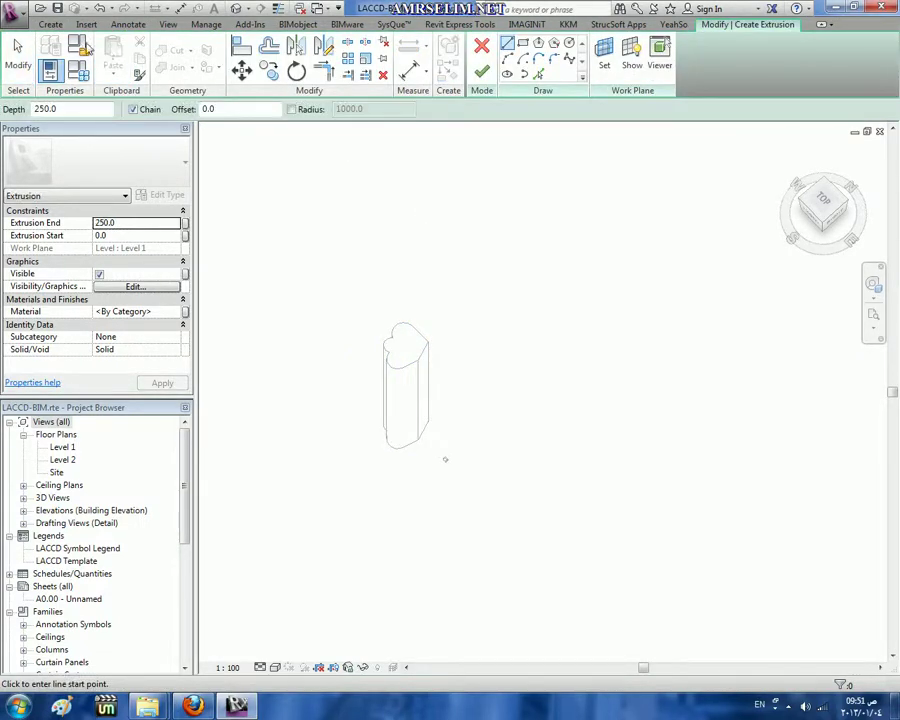
key(Escape)
click(50, 24)
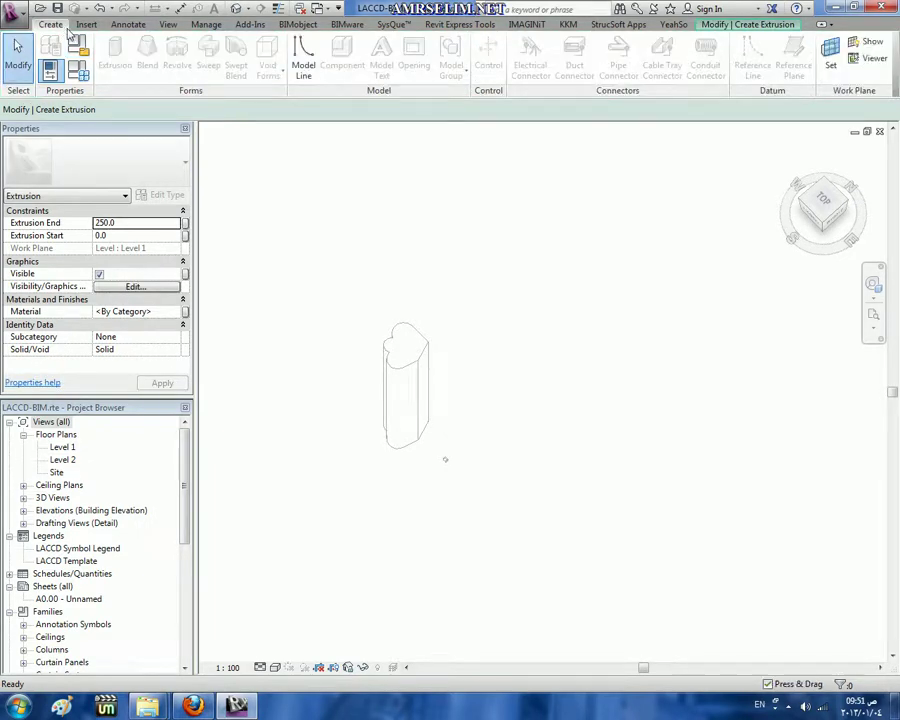
click(730, 25)
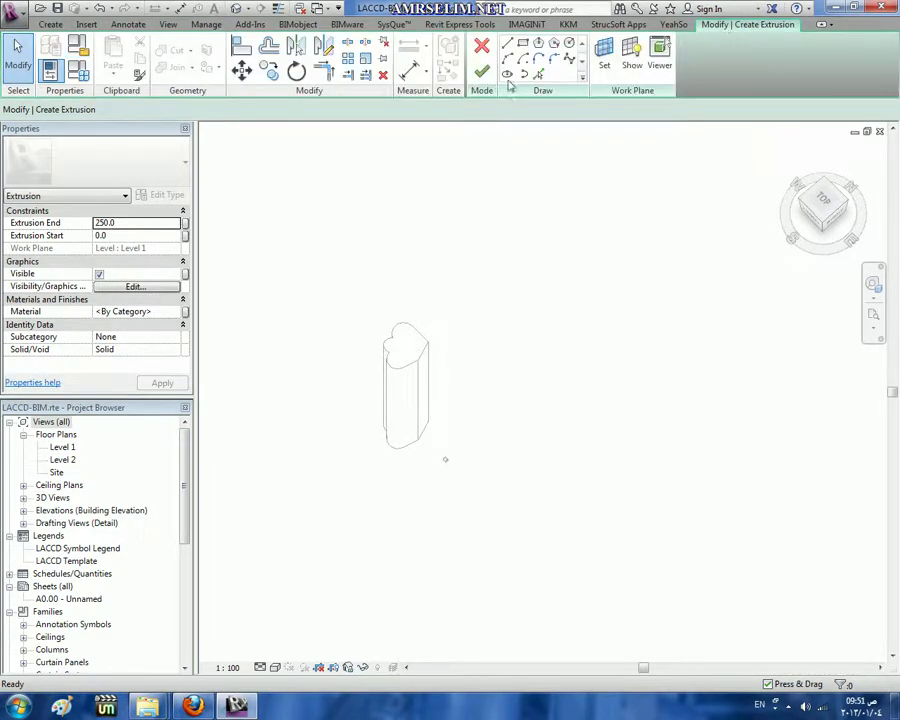
click(482, 66)
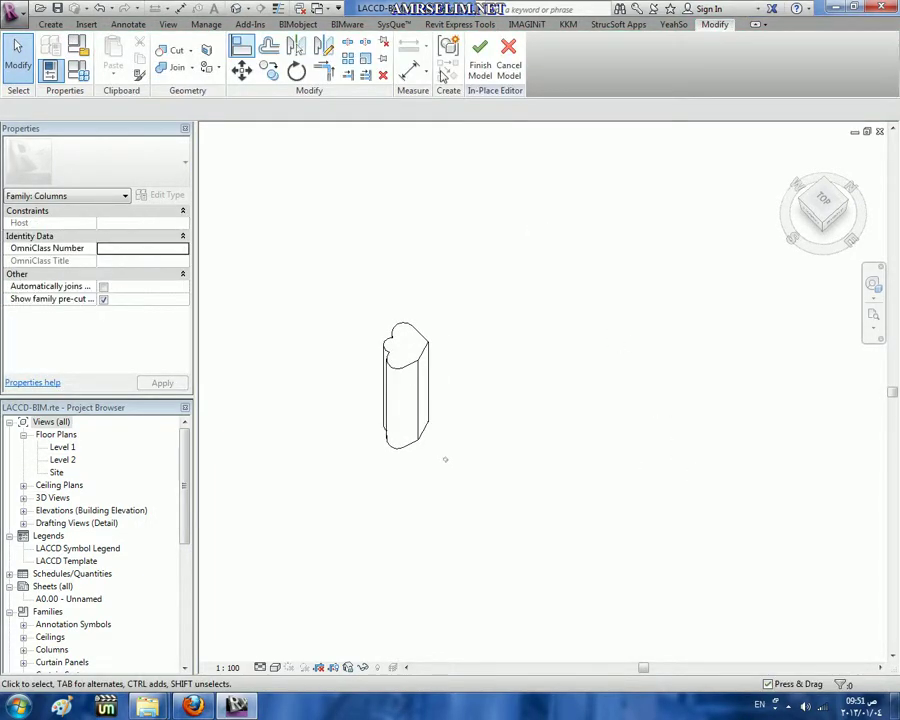
click(476, 72)
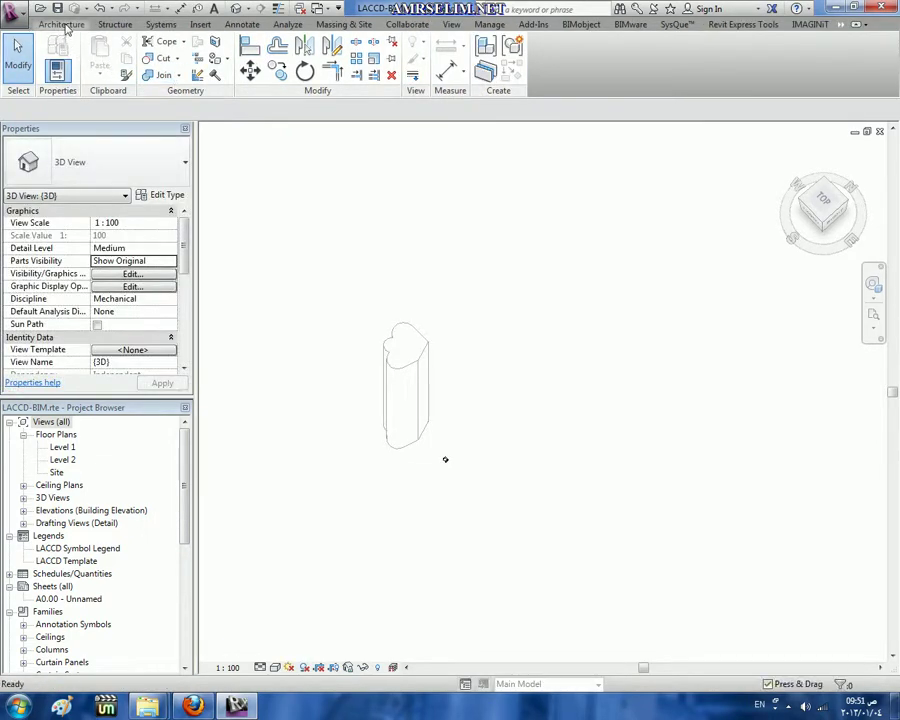
click(60, 24)
click(153, 76)
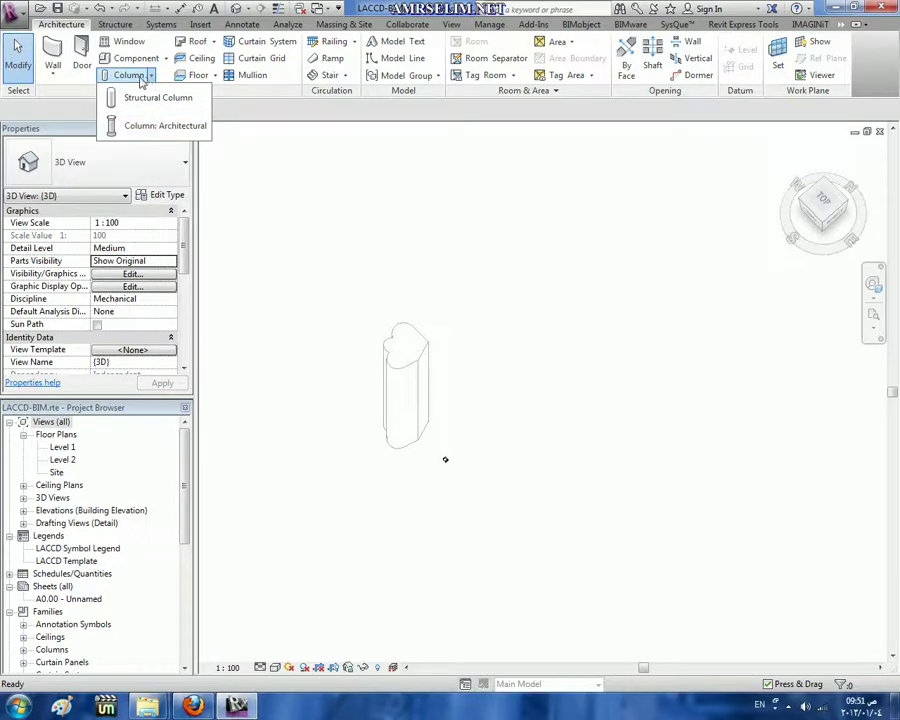
click(166, 58)
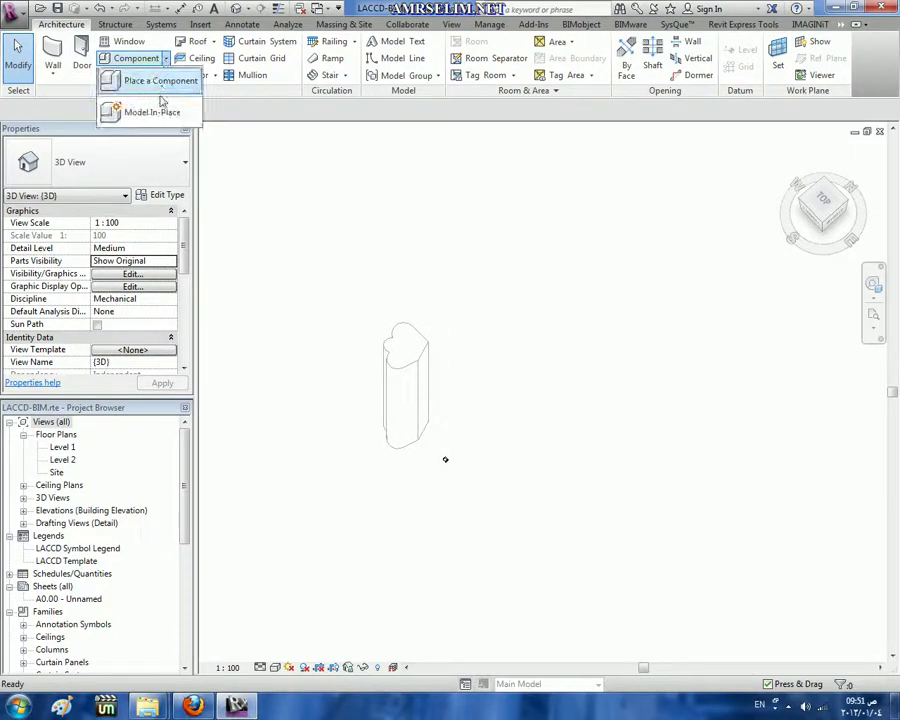
click(158, 82)
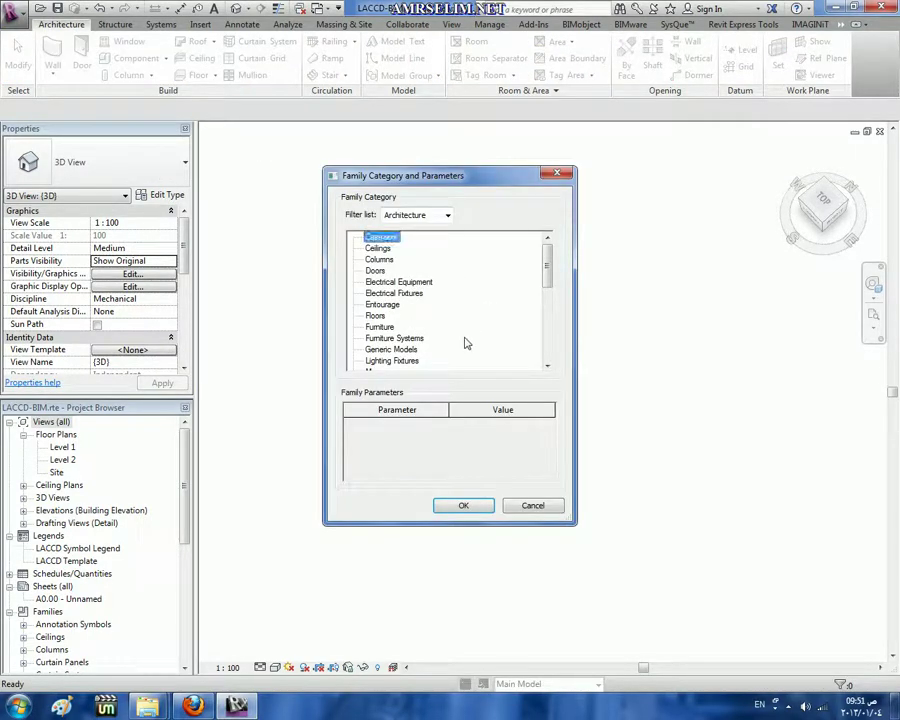
scroll(370, 345, down, 1)
scroll(378, 355, down, 2)
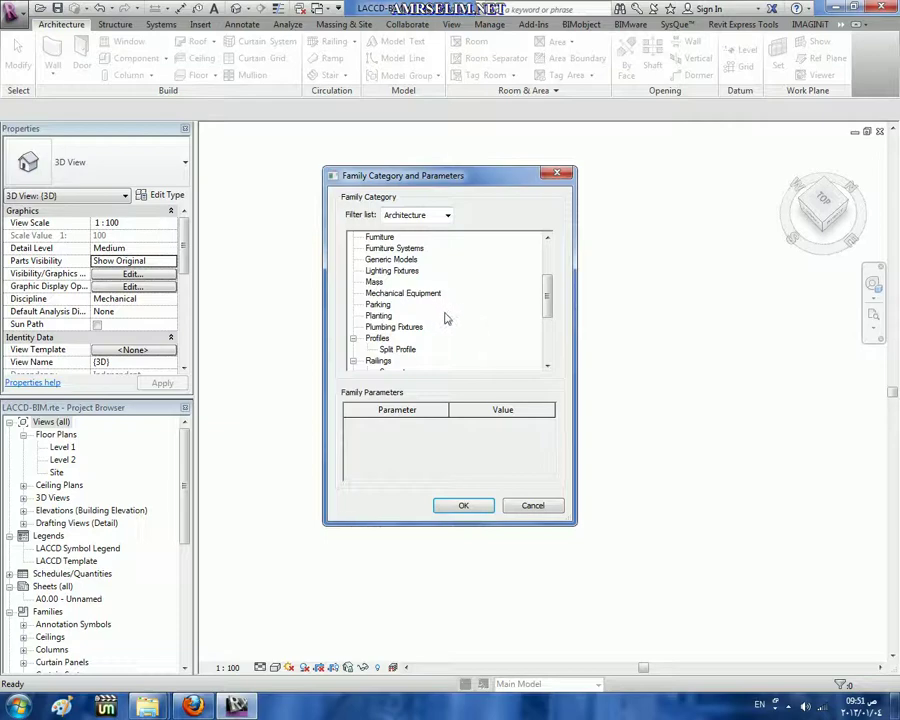
click(423, 216)
click(386, 263)
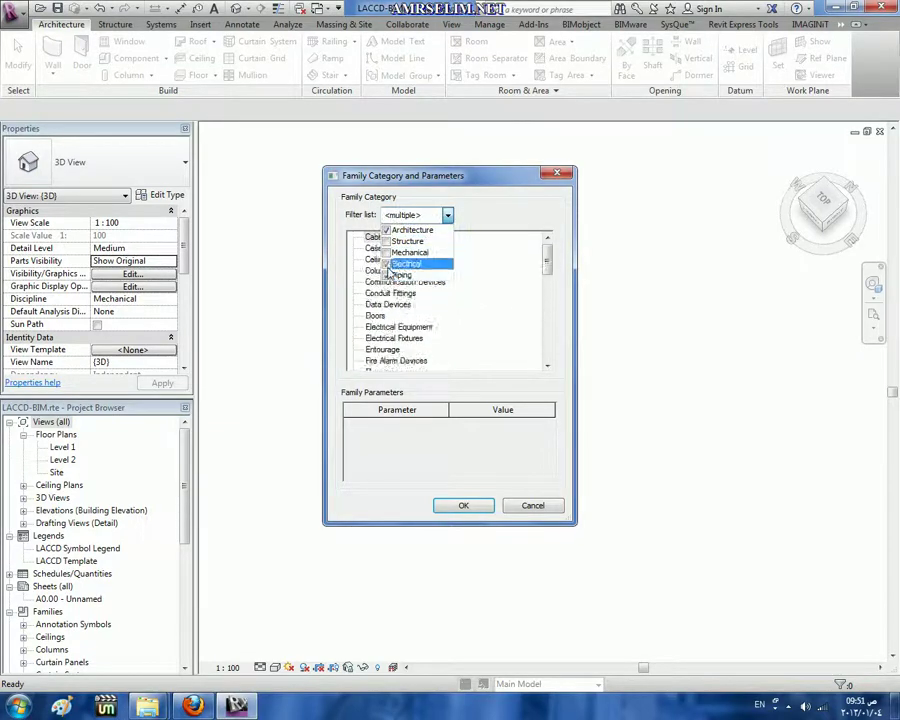
click(386, 252)
click(386, 241)
click(476, 288)
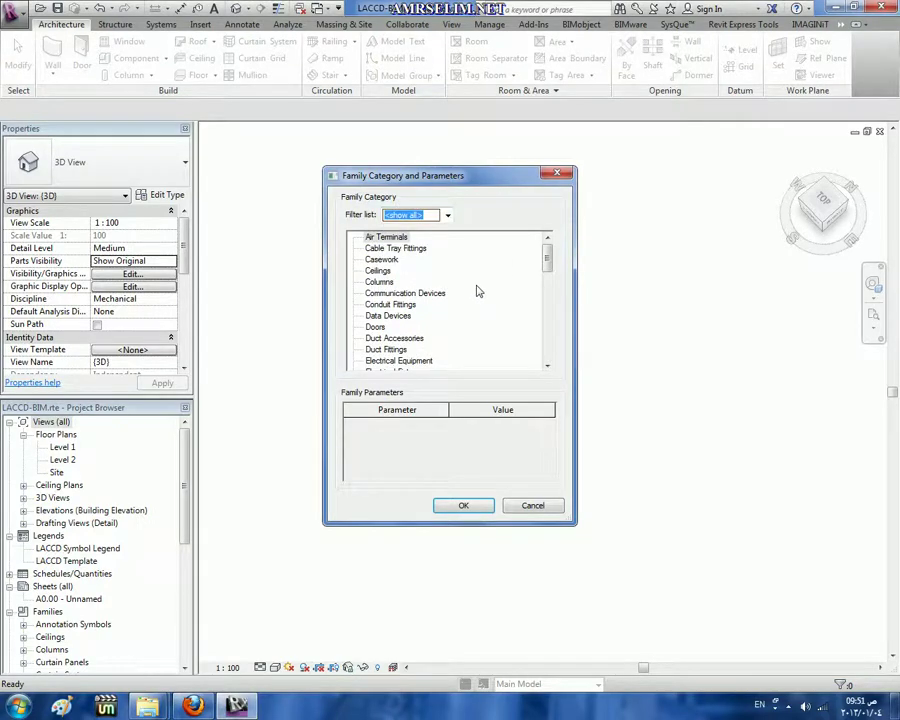
scroll(468, 320, down, 3)
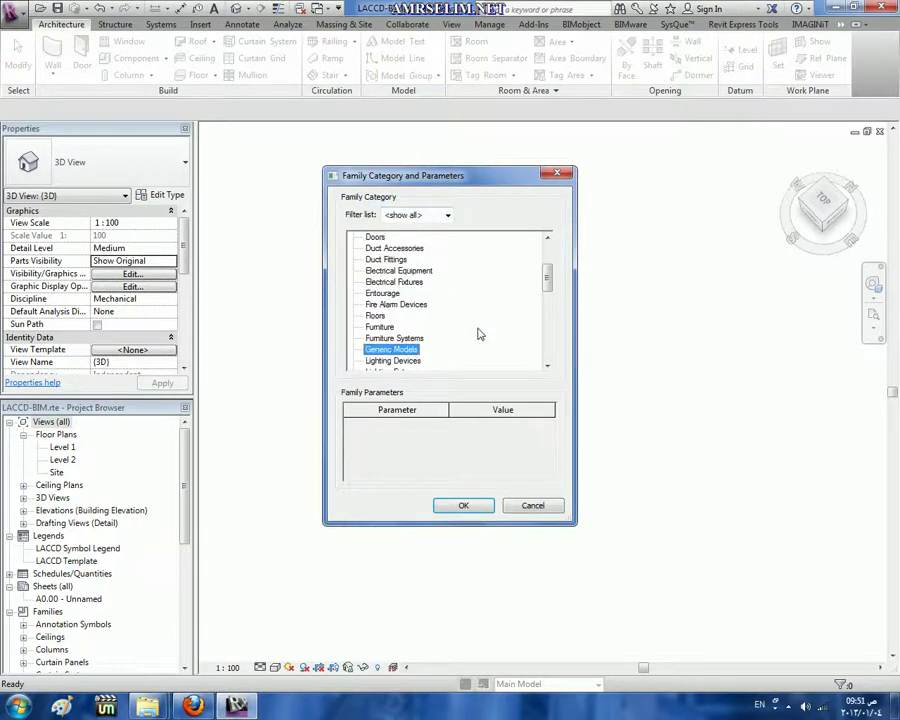
scroll(479, 334, down, 1)
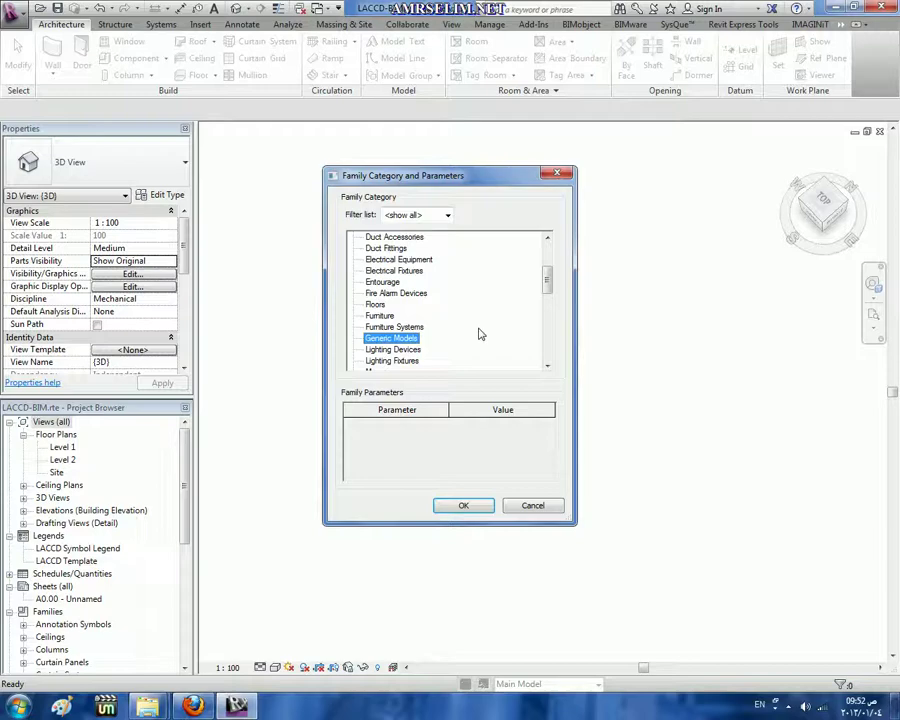
scroll(480, 334, up, 1)
scroll(480, 334, up, 2)
scroll(480, 334, down, 1)
scroll(480, 334, down, 2)
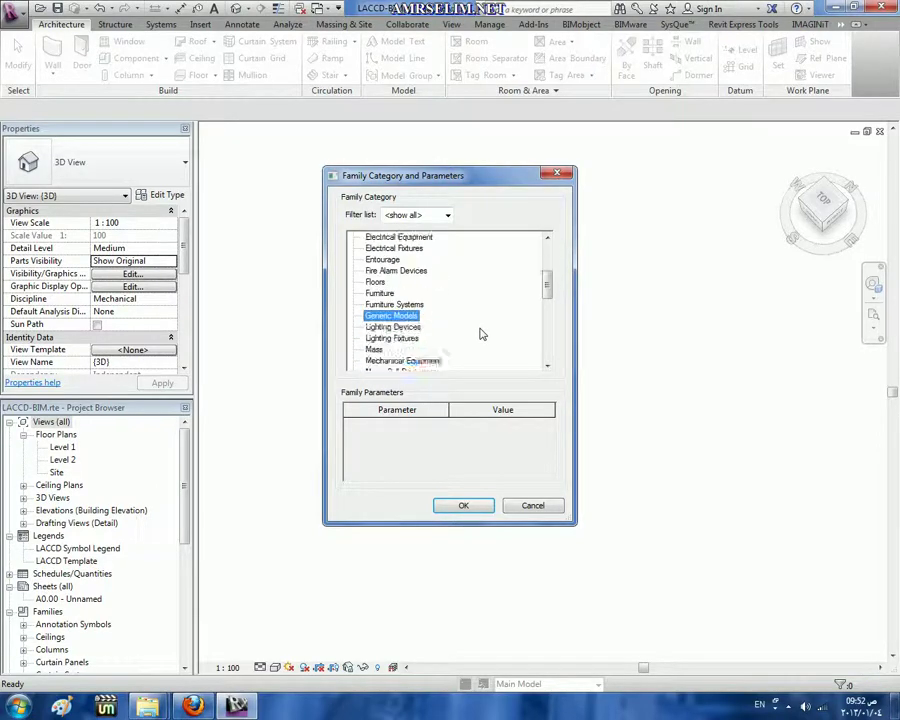
scroll(480, 334, down, 1)
scroll(480, 334, down, 2)
scroll(480, 334, down, 1)
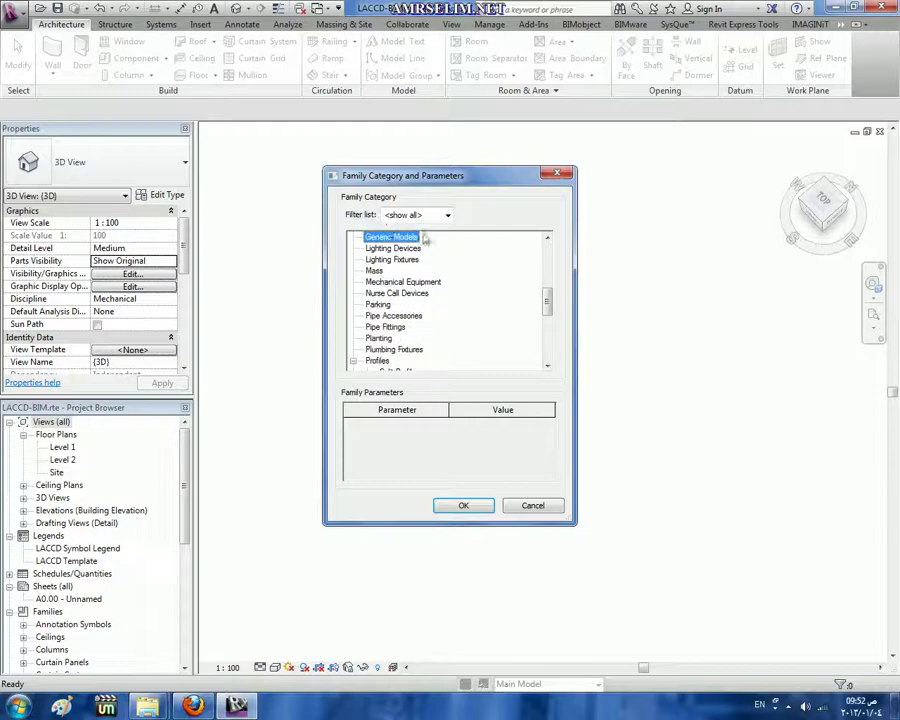
click(533, 507)
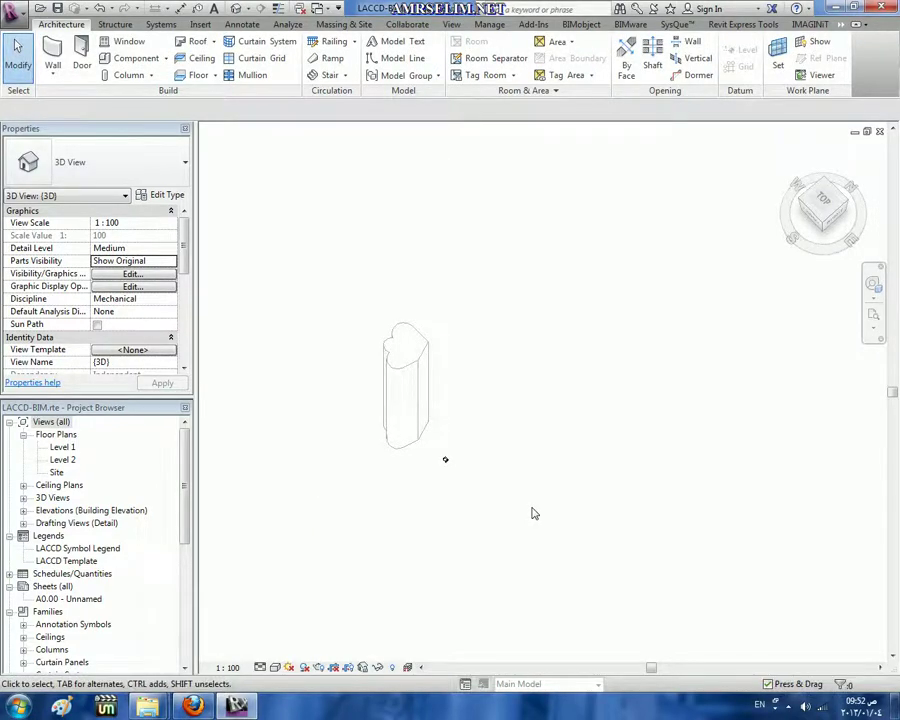